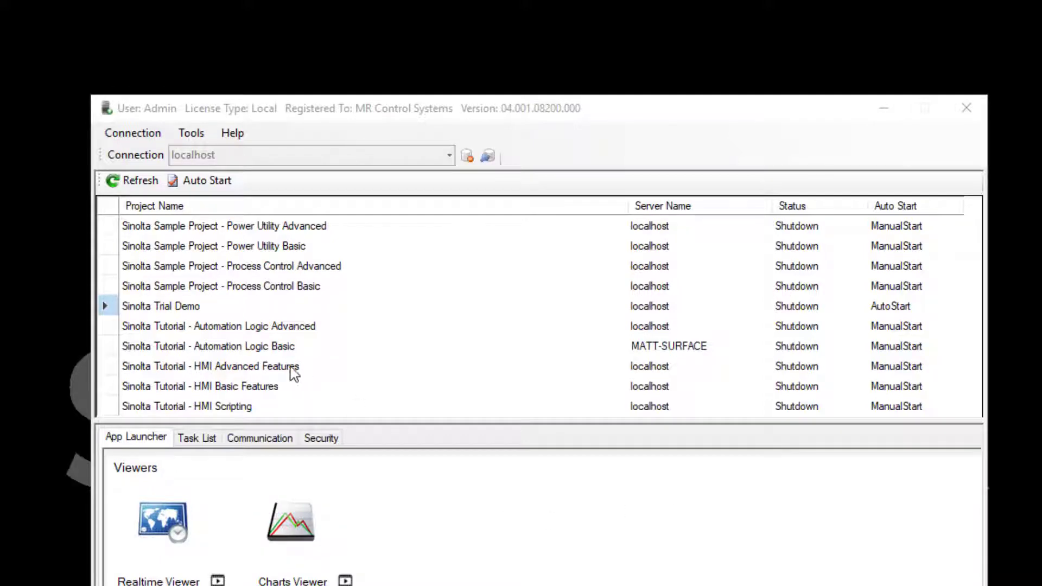
Start the Sinolta Tutorial - HMI Basic Features project.
{"action": "left_click", "coordinate": [249, 387]}
{"action": "right_click", "coordinate": [248, 392]}
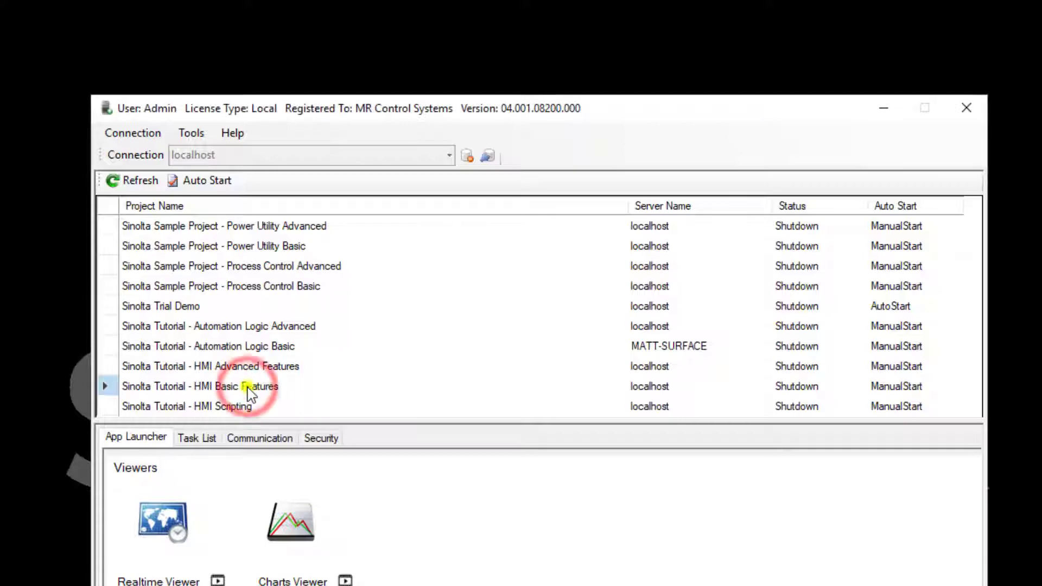
{"action": "left_click", "coordinate": [318, 422]}
{"action": "left_click", "coordinate": [487, 532]}
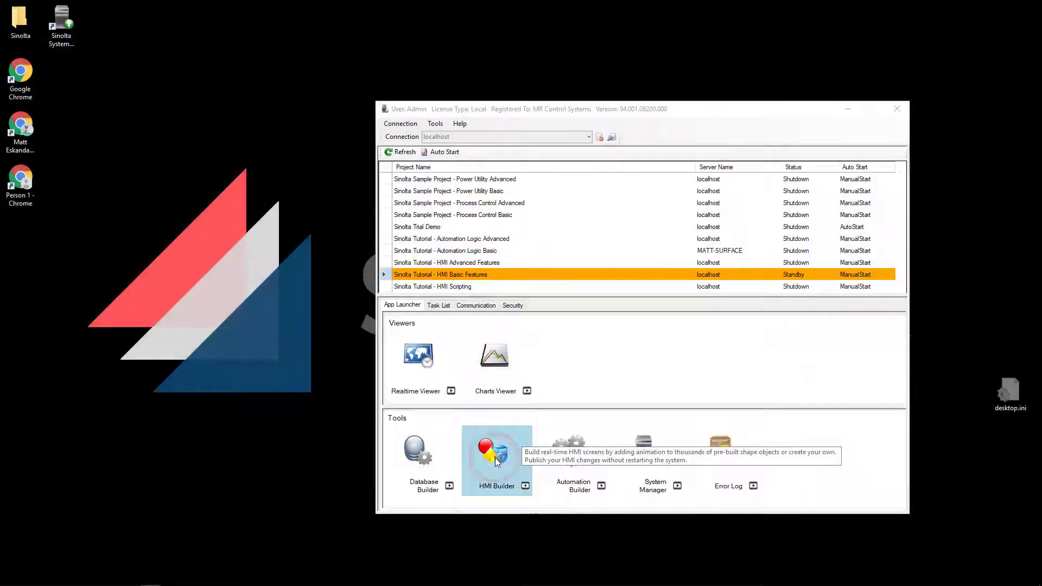
Launch HMI Builder and open the Sinolta Tutorial - HMI Basic Features project in it.
{"action": "left_click", "coordinate": [495, 457]}
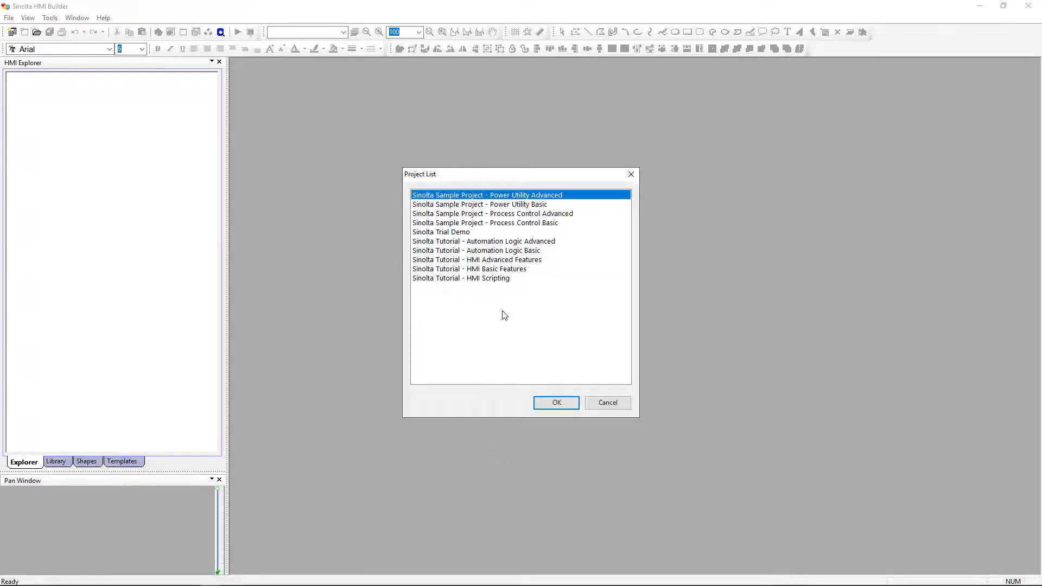
{"action": "left_click", "coordinate": [508, 270]}
{"action": "left_click", "coordinate": [556, 402]}
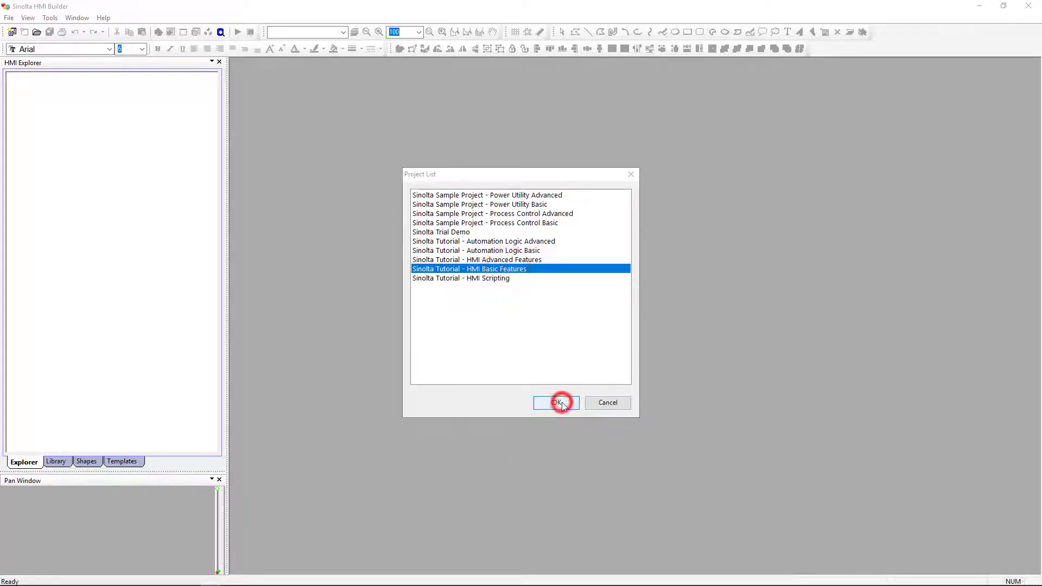
{"action": "left_click", "coordinate": [496, 337]}
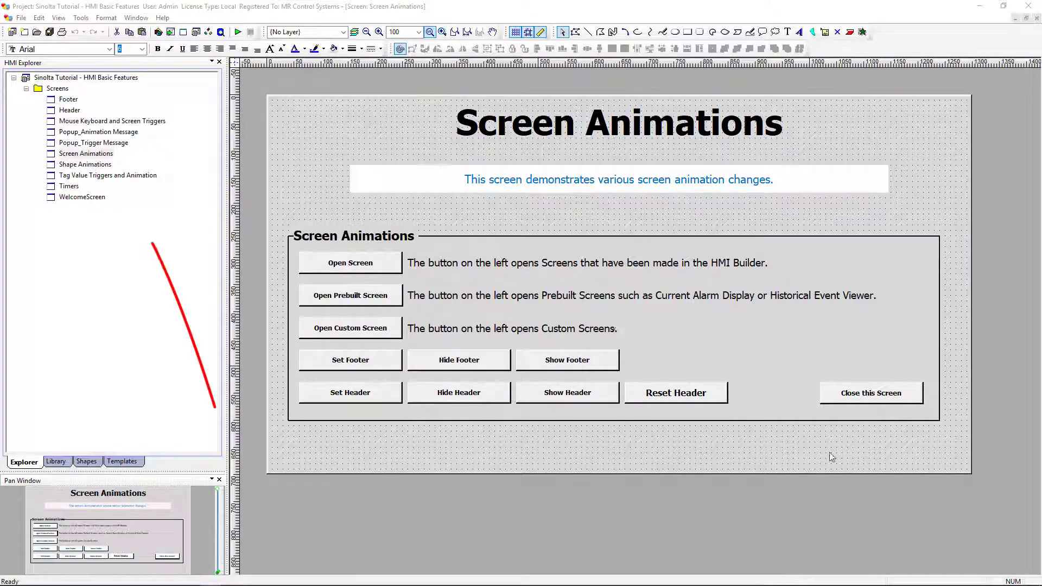
Open the Shape Animations screen and place a Button from the Basic Form Objects library beside Test Shape.
{"action": "double_click", "coordinate": [86, 164]}
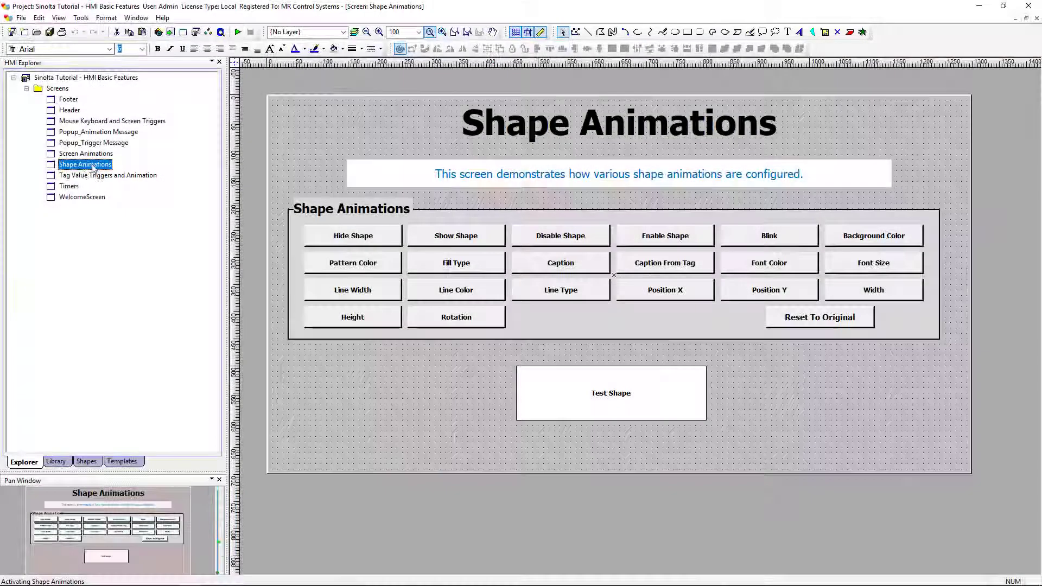
{"action": "left_click", "coordinate": [56, 461]}
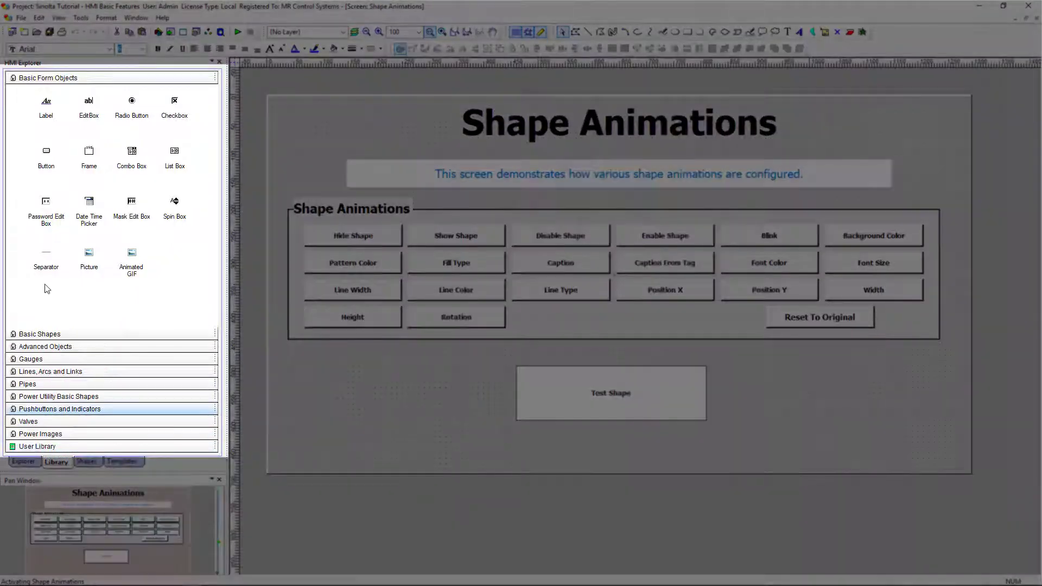
{"action": "left_click", "coordinate": [46, 163]}
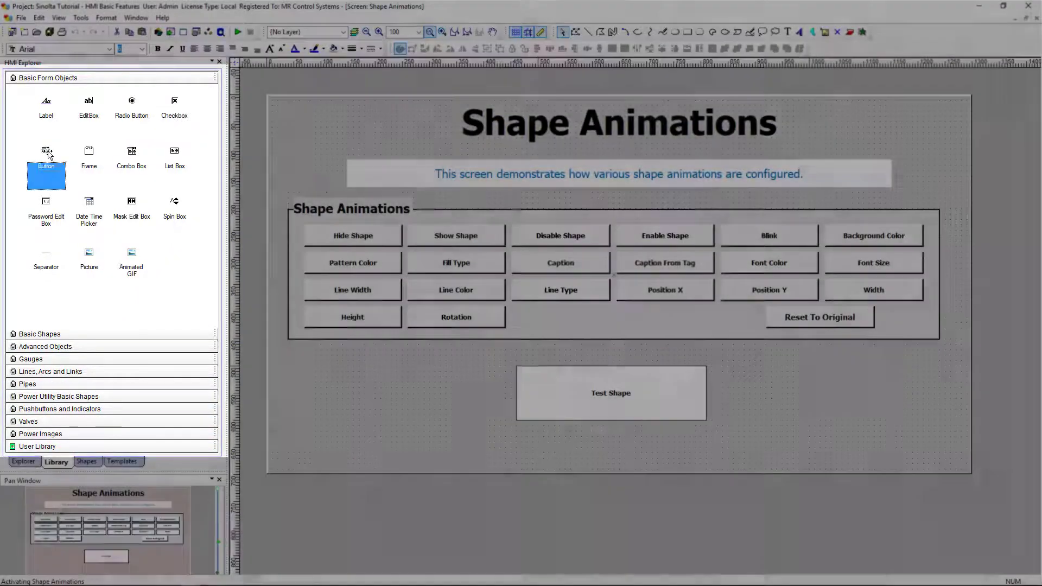
{"action": "left_click", "coordinate": [378, 382]}
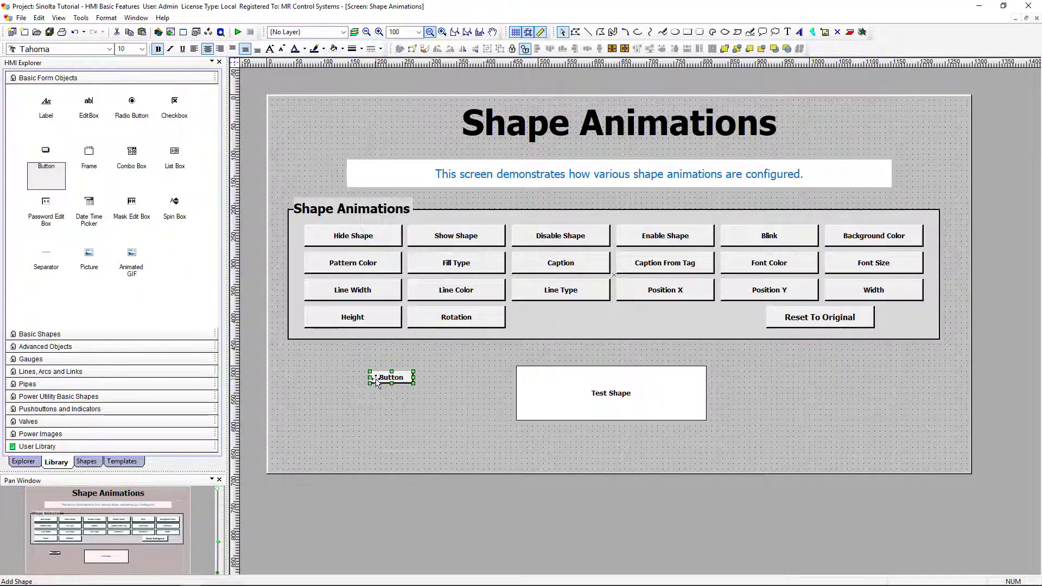
Browse the additional Sinolta library pages and add the Tanks page to the library.
{"action": "right_click", "coordinate": [90, 195]}
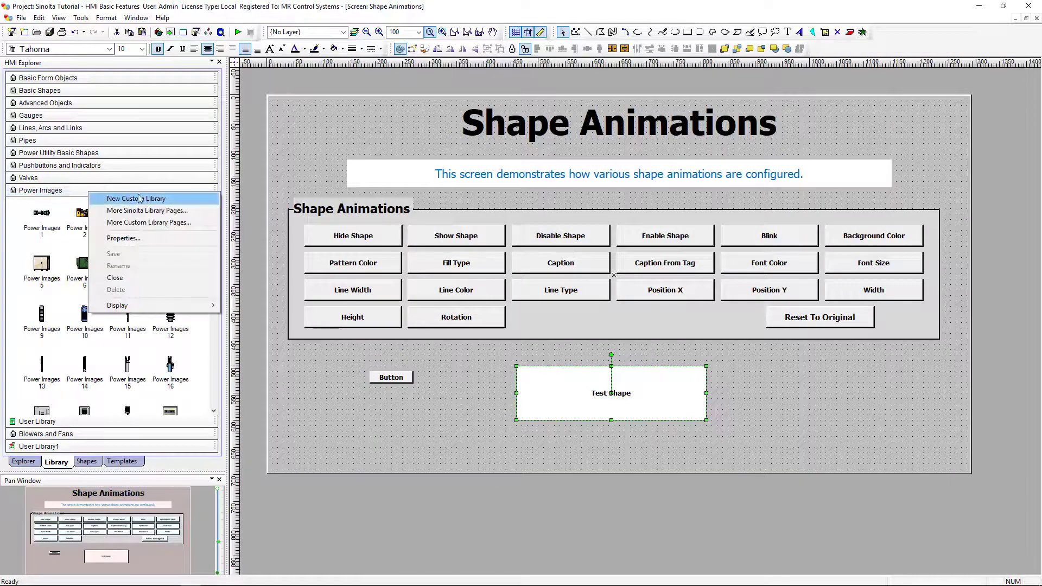
{"action": "left_click", "coordinate": [165, 210]}
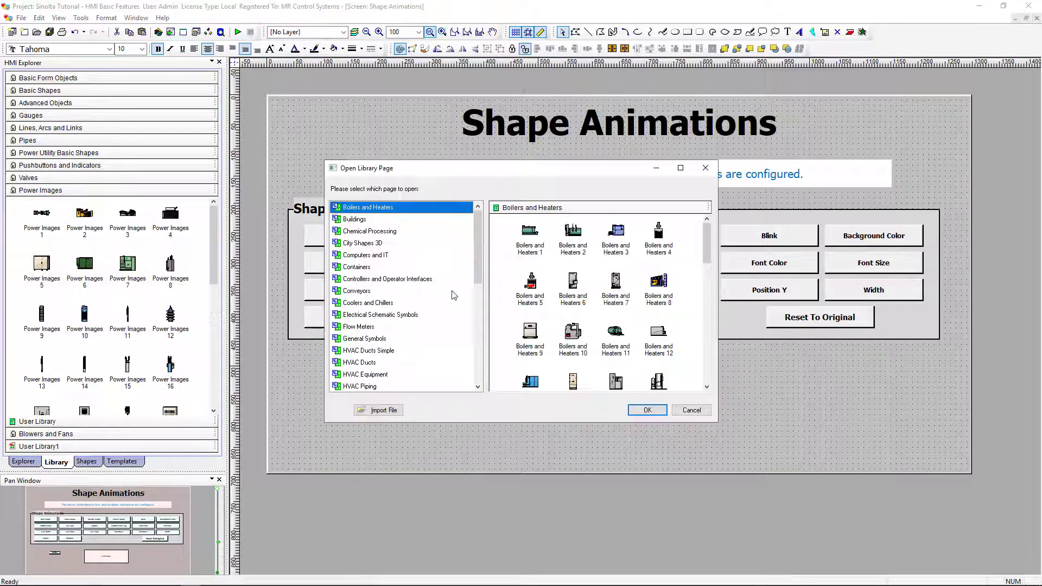
{"action": "left_click", "coordinate": [363, 292]}
{"action": "left_click", "coordinate": [355, 316]}
{"action": "left_click", "coordinate": [348, 340]}
{"action": "left_click_drag", "start_coordinate": [477, 254], "coordinate": [480, 363]}
{"action": "left_click", "coordinate": [354, 328]}
{"action": "left_click", "coordinate": [354, 340]}
{"action": "left_click", "coordinate": [352, 350]}
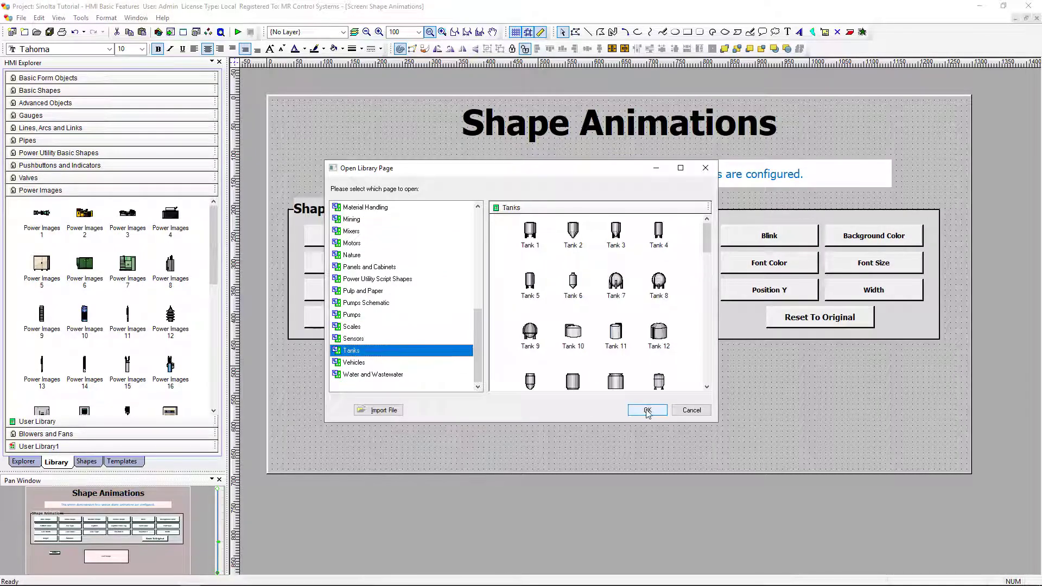
{"action": "left_click", "coordinate": [647, 409]}
Create a new custom shape library.
{"action": "left_click", "coordinate": [94, 191]}
{"action": "right_click", "coordinate": [94, 191]}
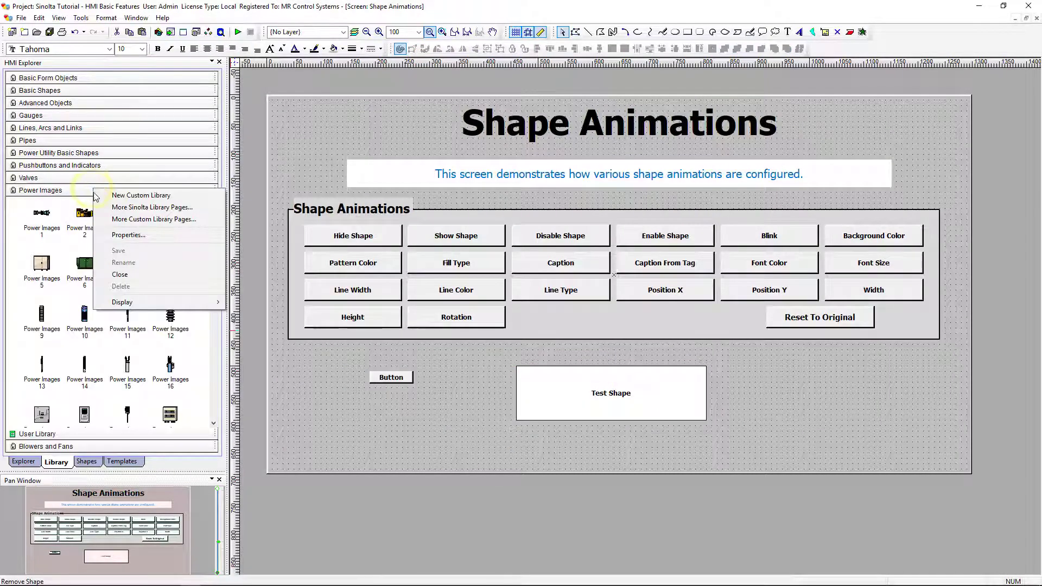
{"action": "left_click", "coordinate": [145, 196]}
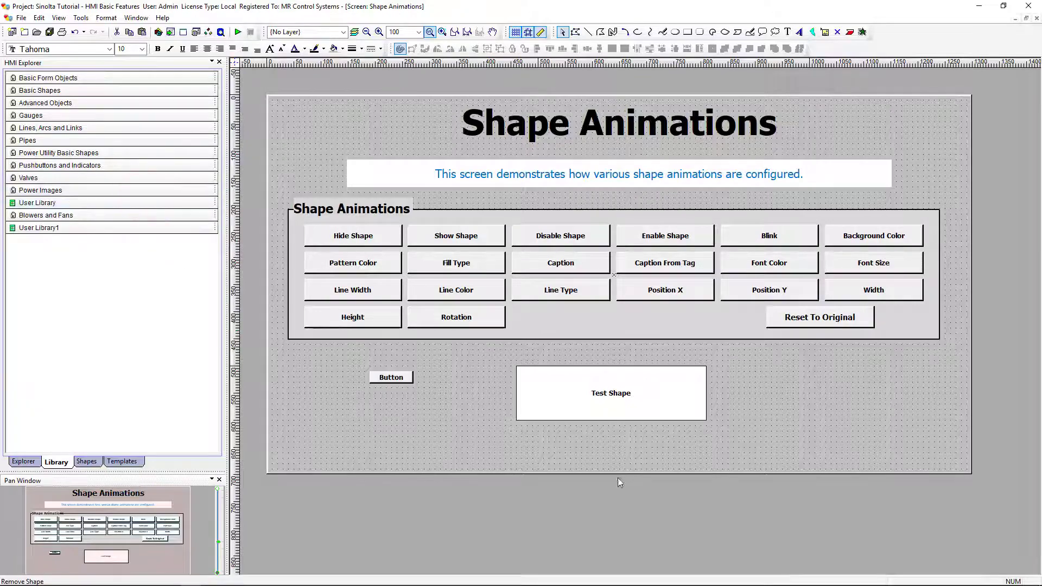
Copy Test Shape from the screen and paste it into the new custom library.
{"action": "left_click", "coordinate": [574, 405]}
{"action": "right_click", "coordinate": [574, 405]}
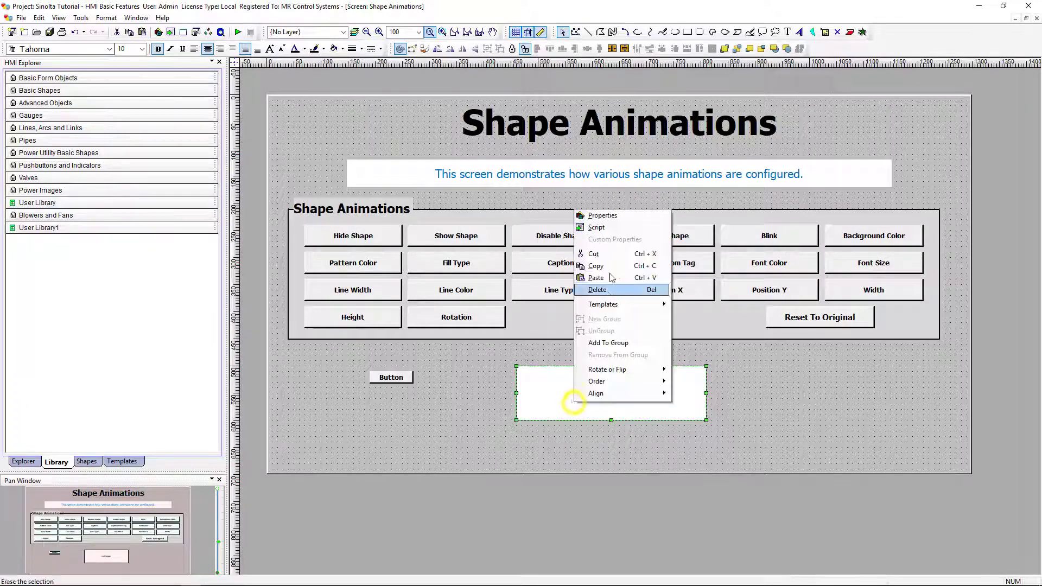
{"action": "left_click", "coordinate": [606, 266]}
{"action": "right_click", "coordinate": [152, 284]}
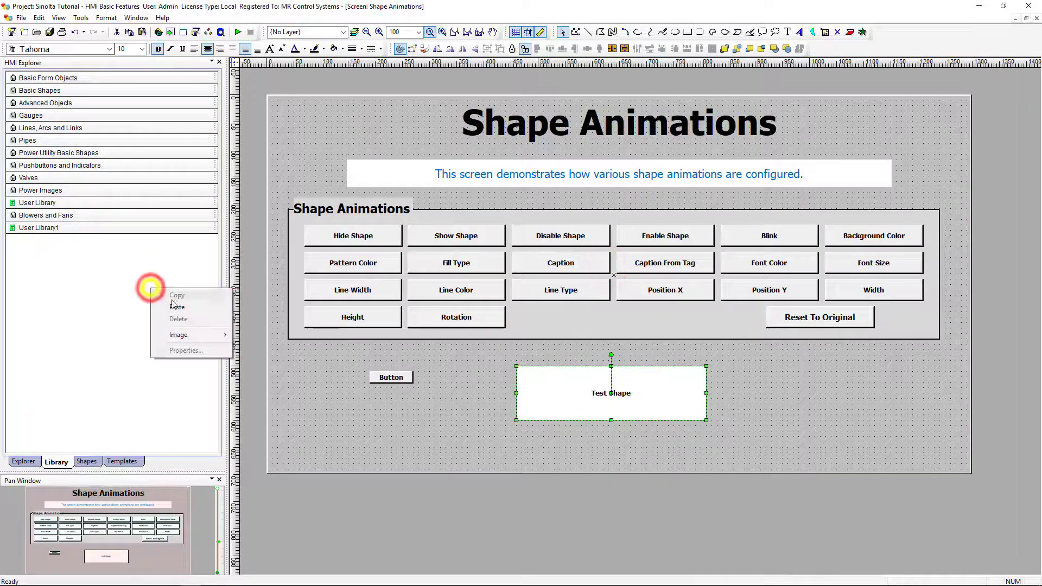
{"action": "left_click", "coordinate": [174, 303]}
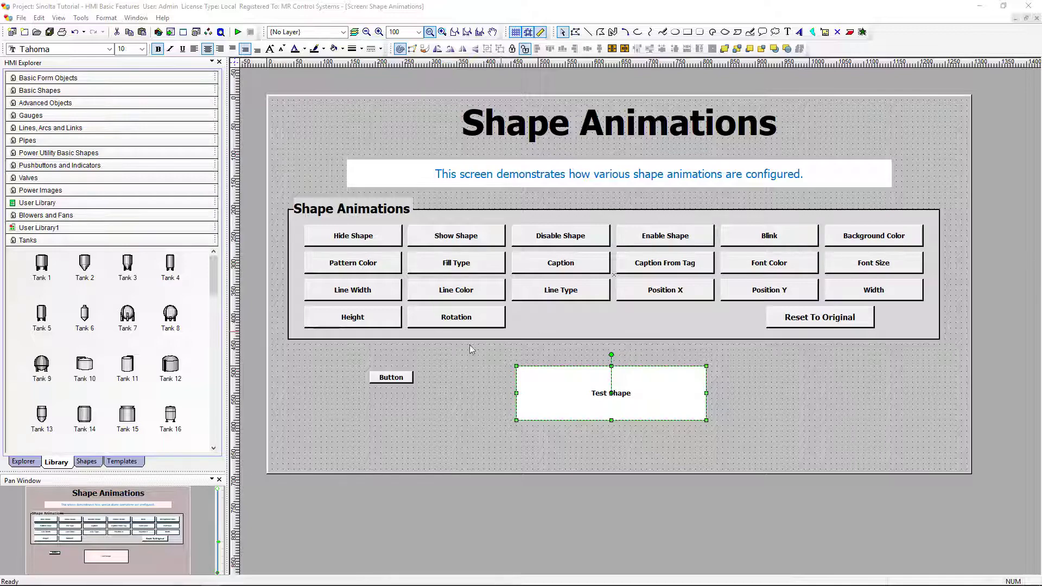
Open the newly placed button's shape properties and dock the properties window beside the screen canvas.
{"action": "right_click", "coordinate": [394, 376]}
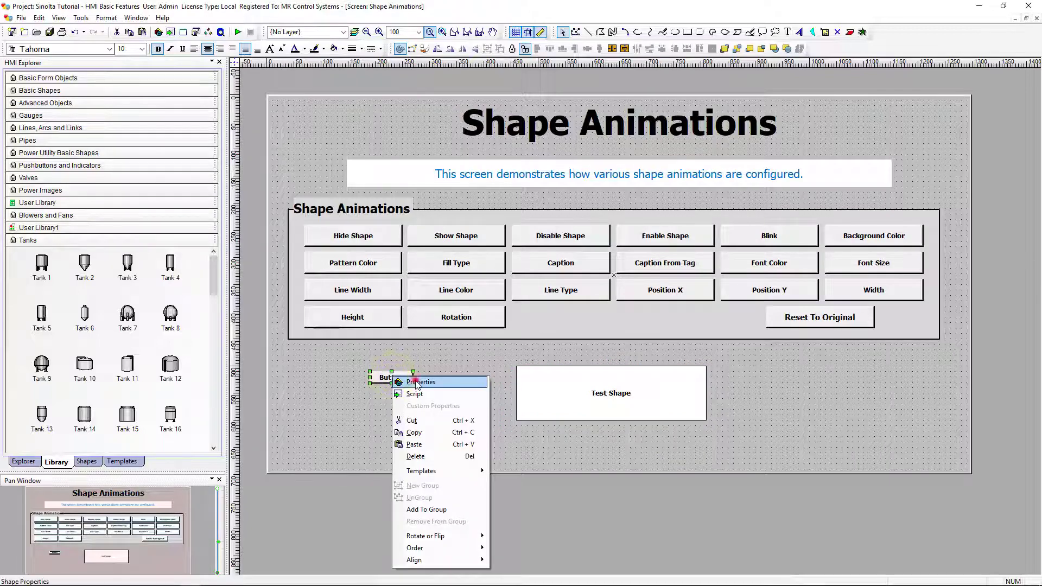
{"action": "left_click", "coordinate": [415, 384]}
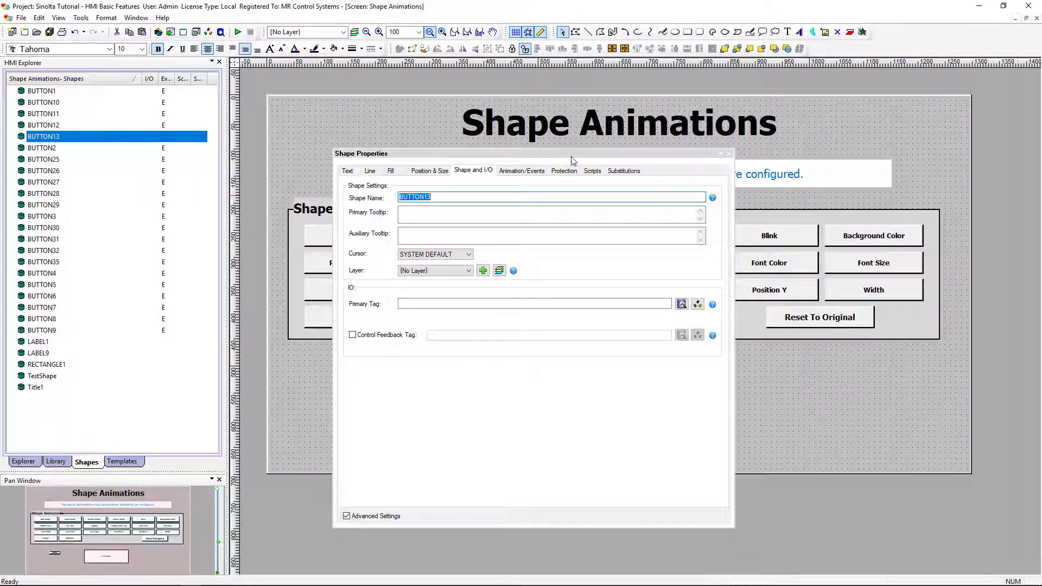
{"action": "left_click_drag", "start_coordinate": [571, 160], "coordinate": [773, 238]}
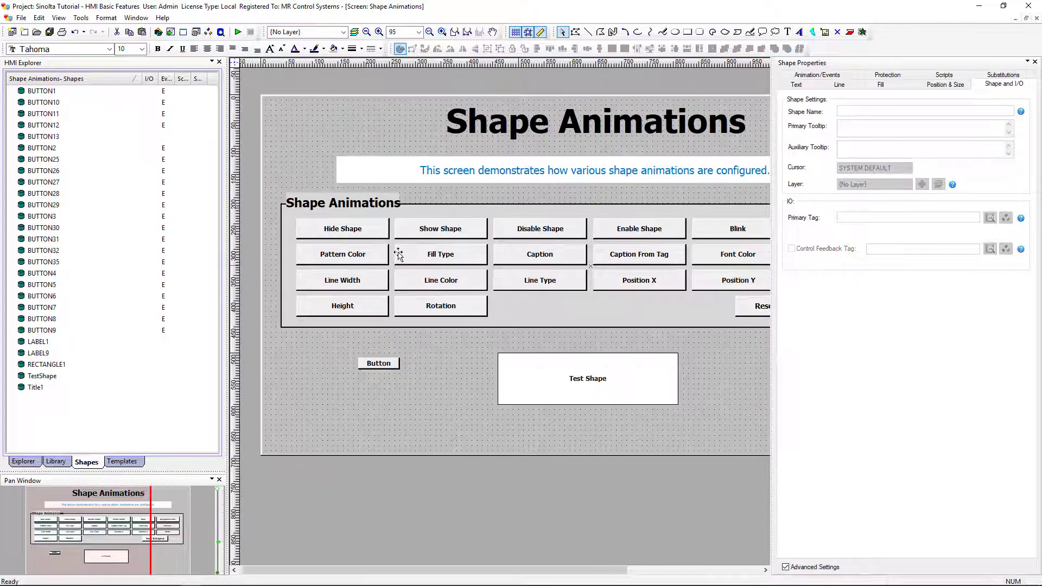
Examine the text properties of the Hide Shape, Rotation and Line Type buttons, and locate BUTTON2, BUTTON11 and RECTANGLE1 from the list of shapes.
{"action": "left_click", "coordinate": [361, 232]}
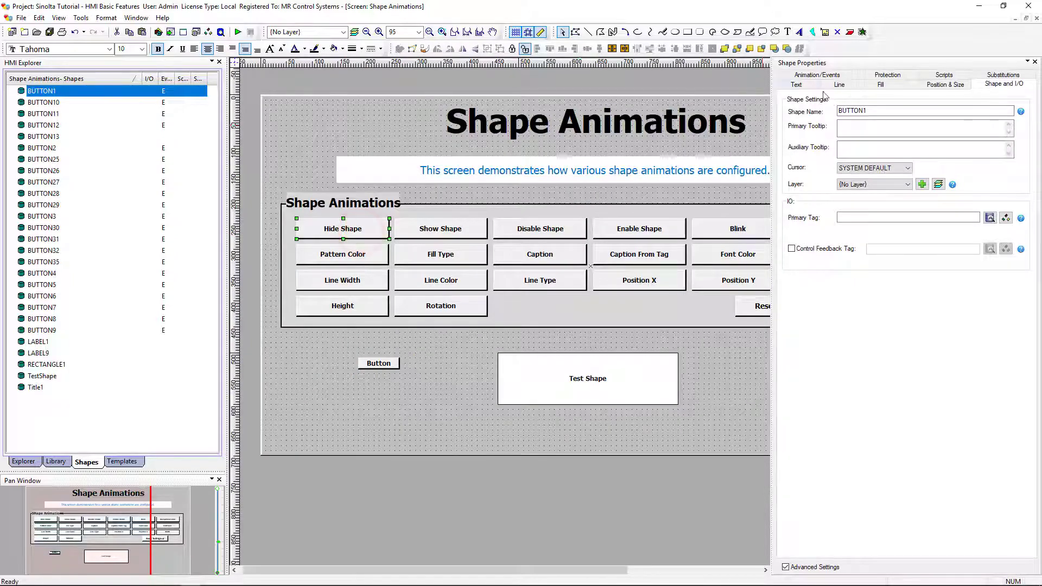
{"action": "left_click", "coordinate": [797, 85]}
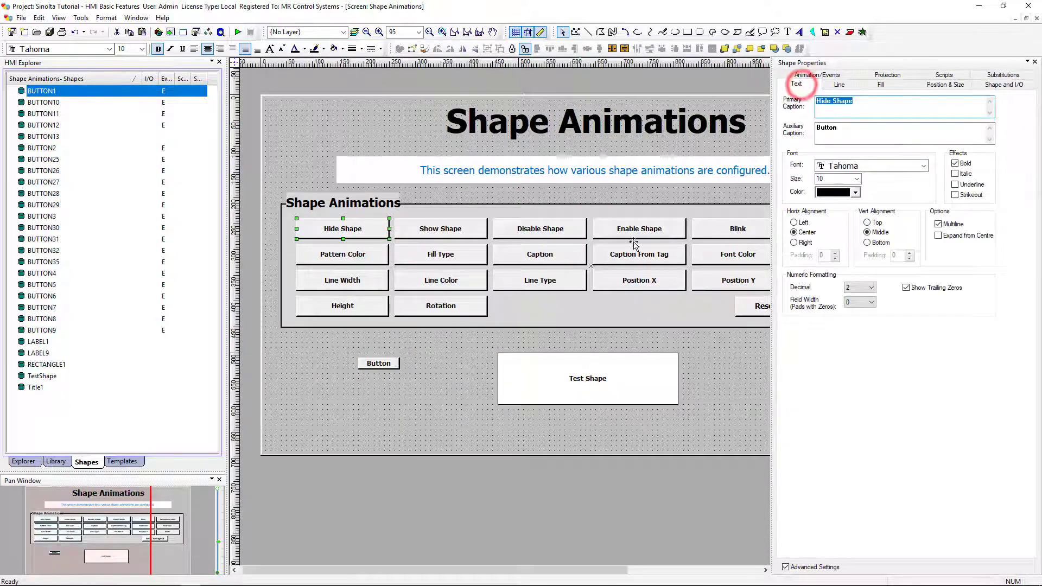
{"action": "left_click", "coordinate": [458, 309]}
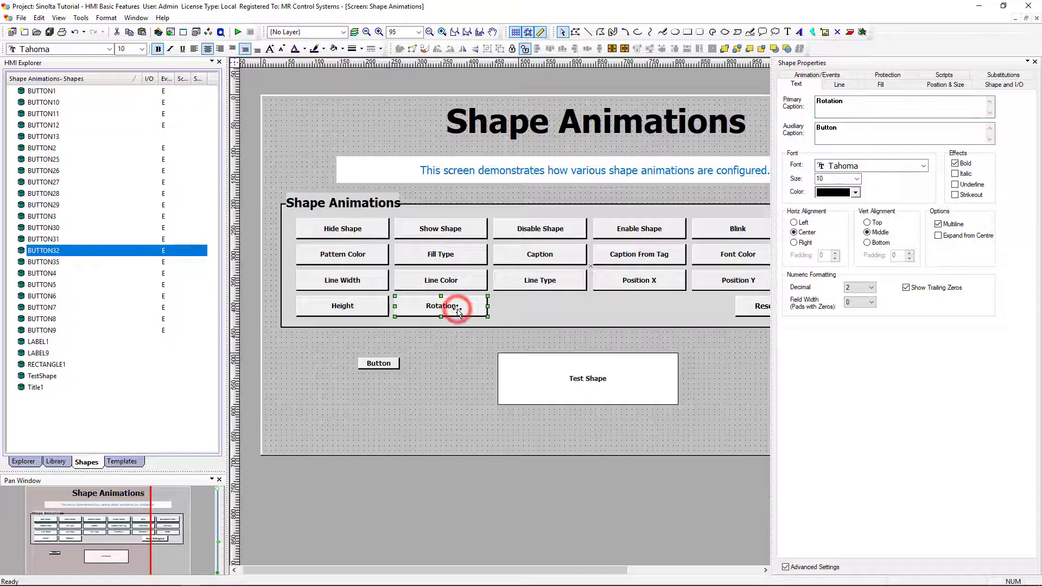
{"action": "left_click", "coordinate": [549, 285]}
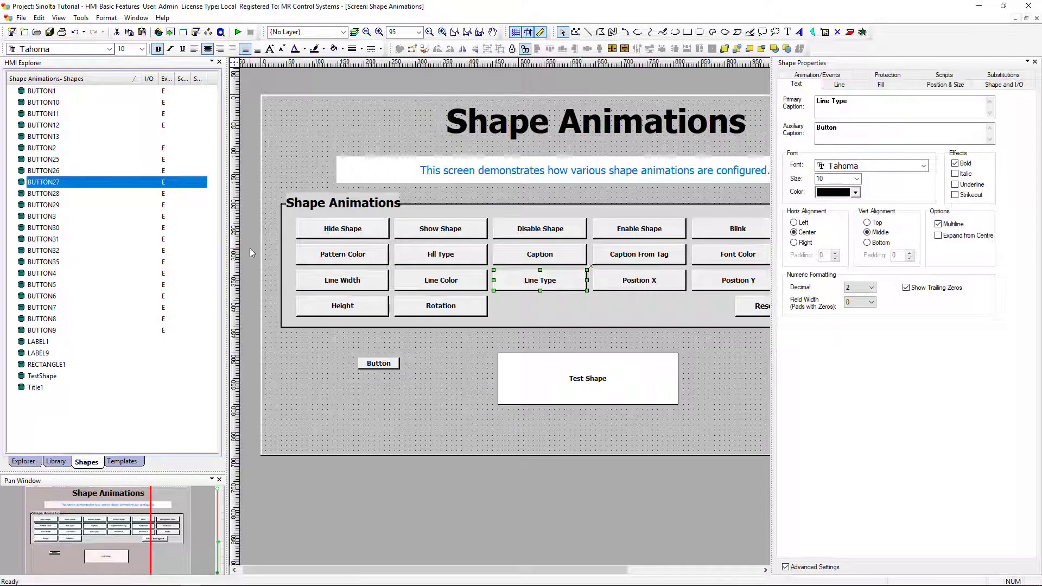
{"action": "left_click", "coordinate": [46, 149]}
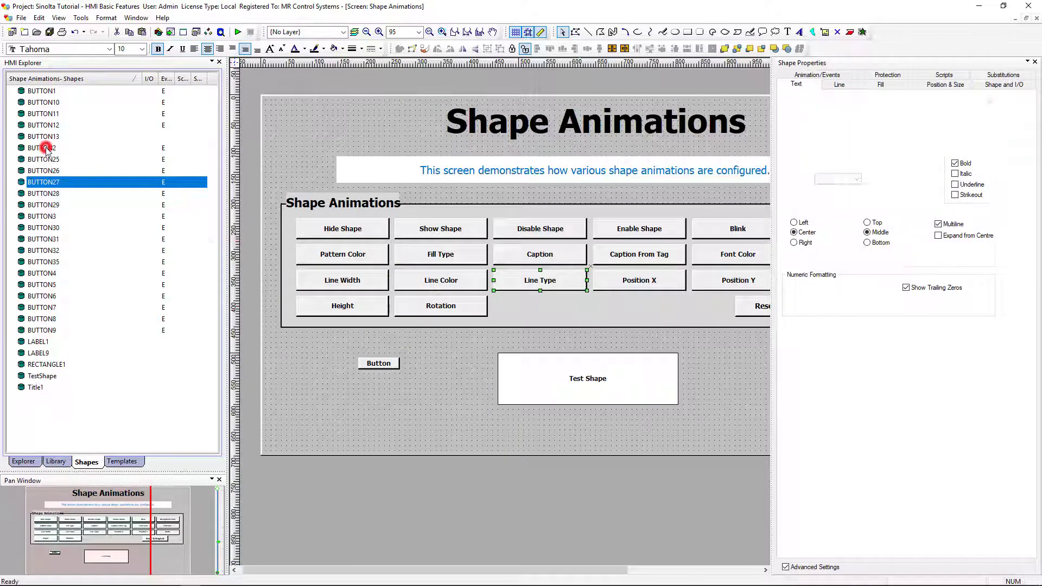
{"action": "left_click", "coordinate": [51, 115]}
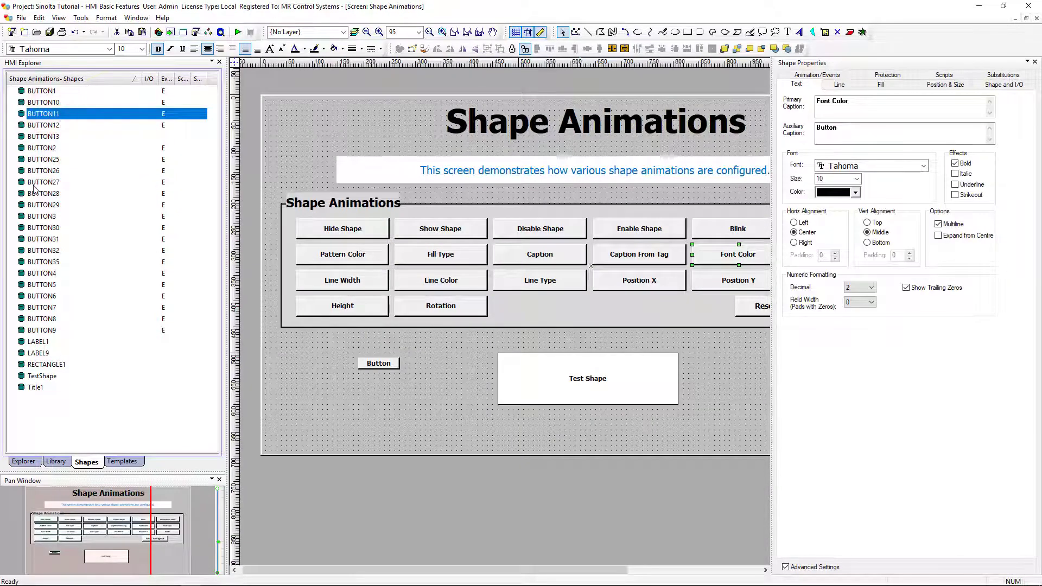
{"action": "left_click", "coordinate": [43, 367]}
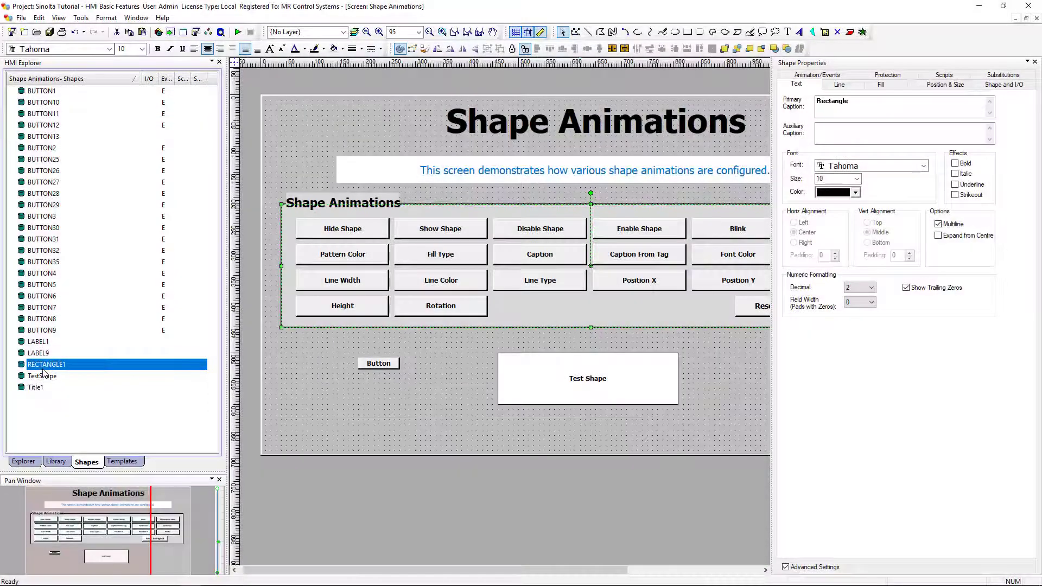
{"action": "left_click", "coordinate": [391, 399]}
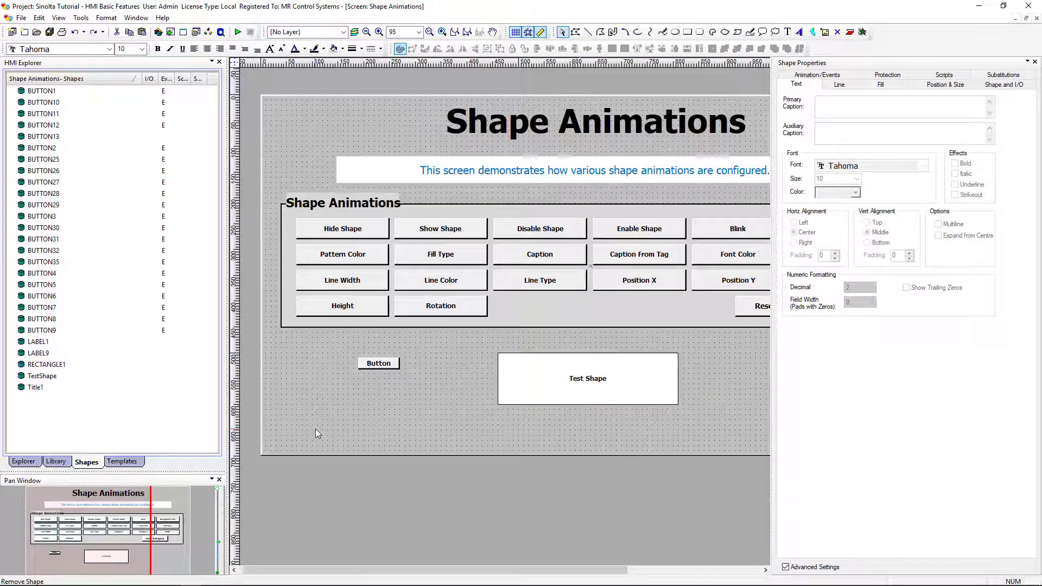
Group the newly placed button with Test Shape, and select its individual members and the whole group.
{"action": "left_click_drag", "start_coordinate": [316, 432], "coordinate": [706, 339]}
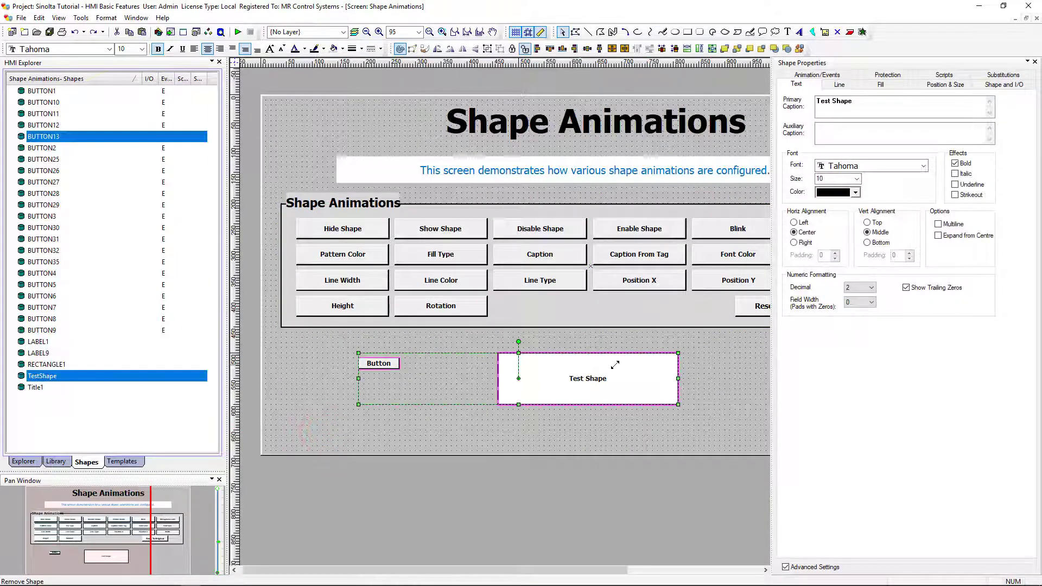
{"action": "right_click", "coordinate": [550, 366]}
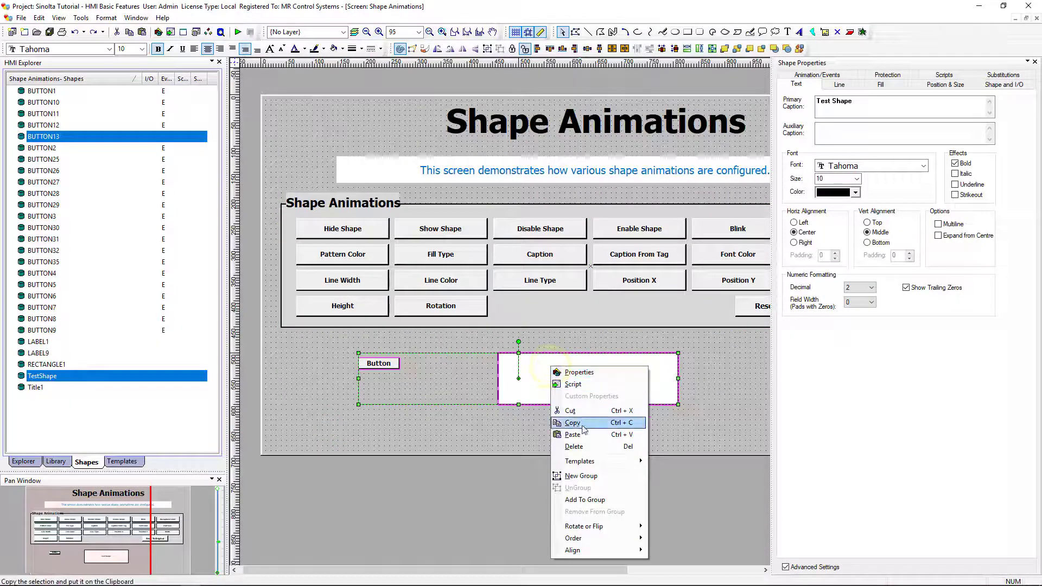
{"action": "left_click", "coordinate": [592, 475]}
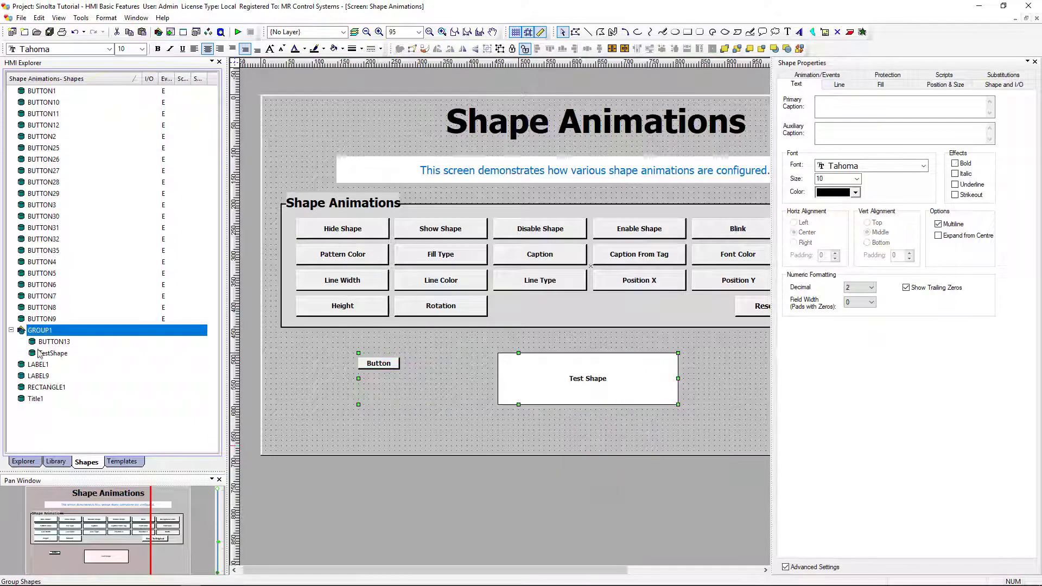
{"action": "left_click", "coordinate": [56, 343]}
{"action": "left_click", "coordinate": [60, 355]}
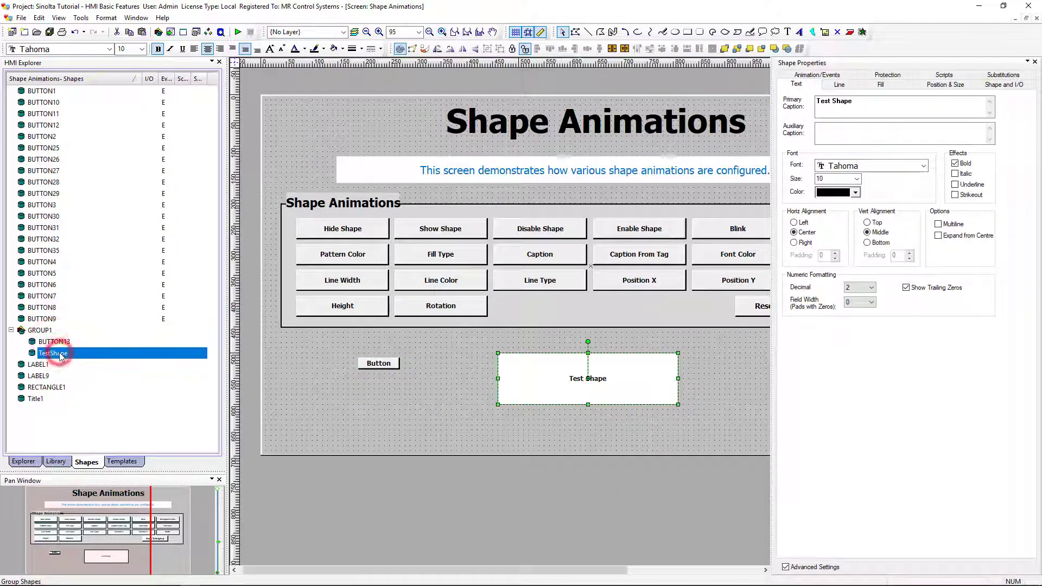
{"action": "left_click", "coordinate": [499, 450]}
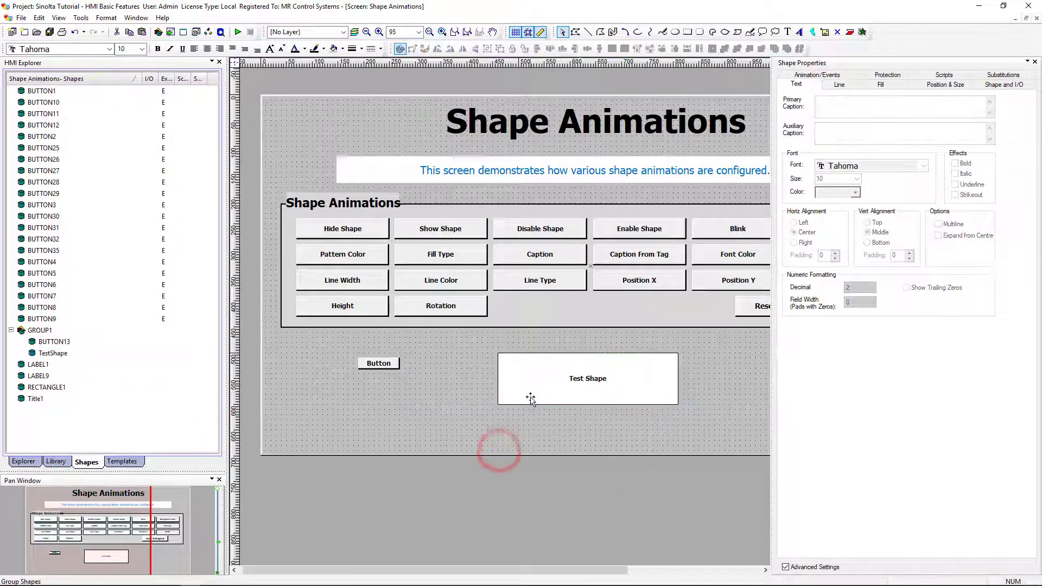
{"action": "left_click", "coordinate": [531, 398]}
{"action": "left_click", "coordinate": [533, 375]}
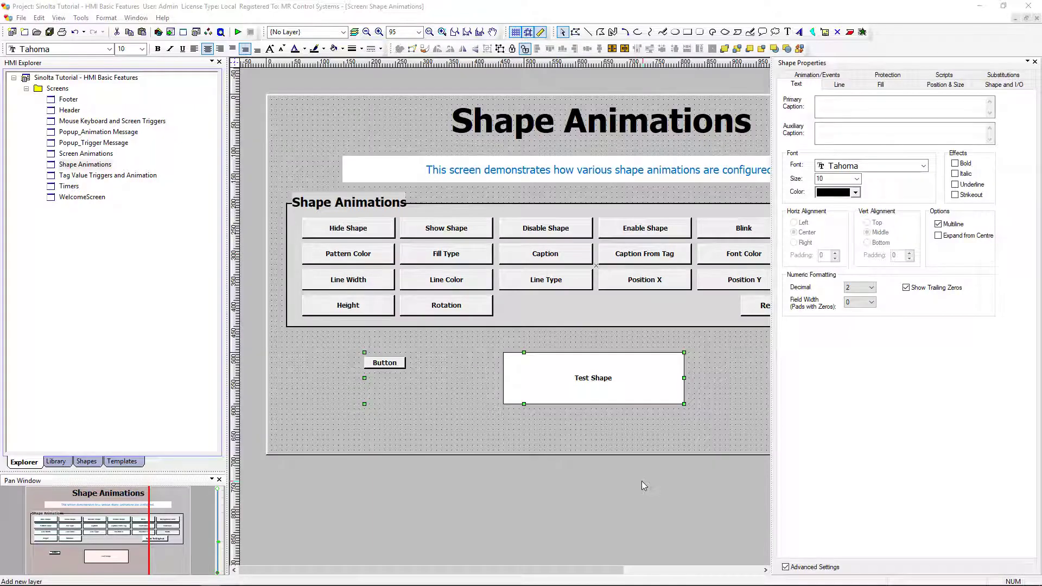
Open the Shape Animations screen's properties and set the screen's fill color to light gray.
{"action": "double_click", "coordinate": [465, 434]}
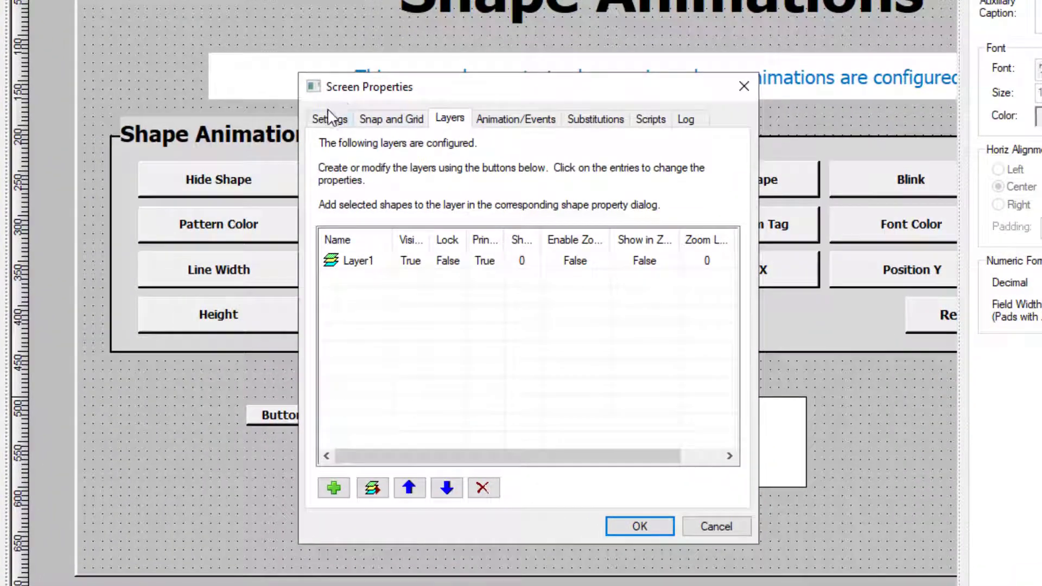
{"action": "left_click", "coordinate": [400, 183]}
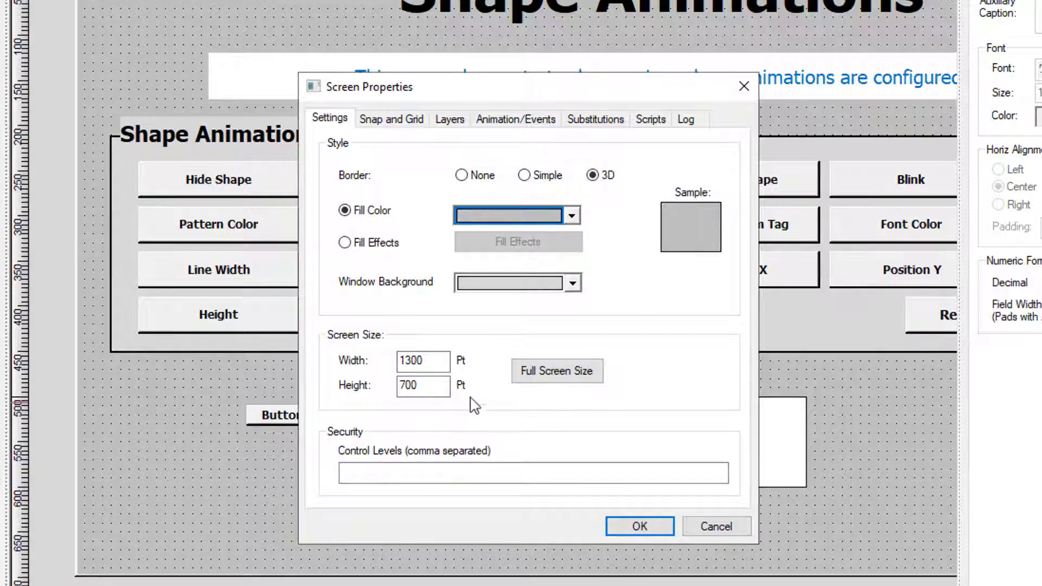
{"action": "left_click", "coordinate": [570, 218]}
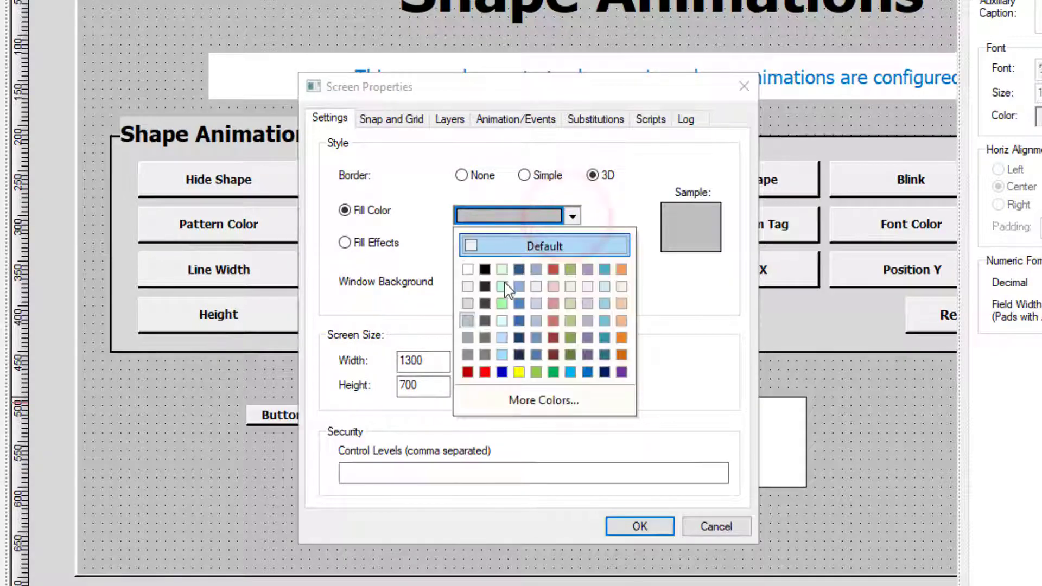
{"action": "left_click", "coordinate": [552, 371]}
{"action": "left_click", "coordinate": [659, 524]}
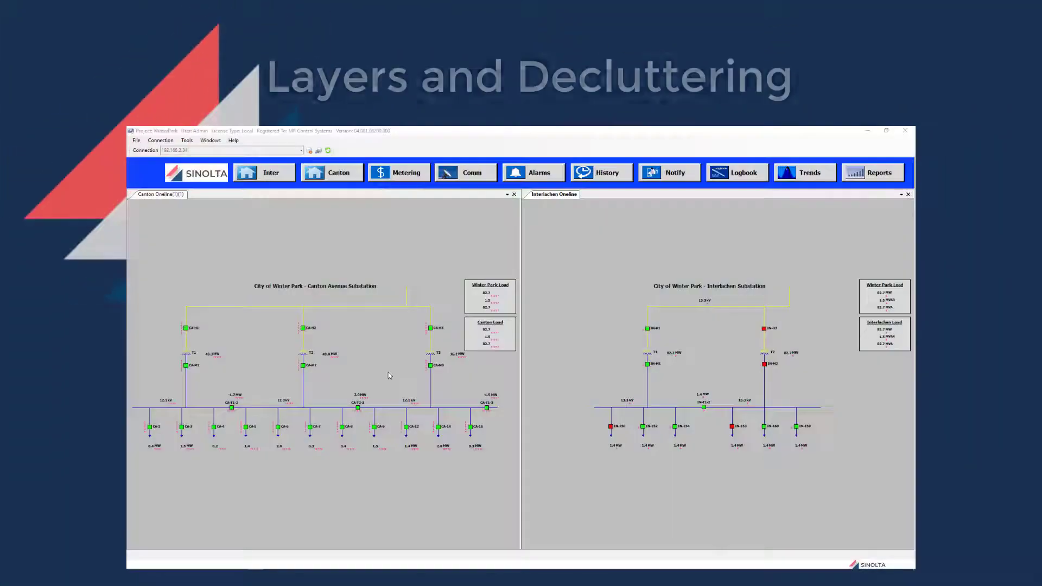
Zoom in on the Canton Avenue Substation one-line in the realtime viewer to examine its decluttered layers.
{"action": "scroll", "coordinate": [389, 372], "scroll_direction": "up", "scroll_amount": 2}
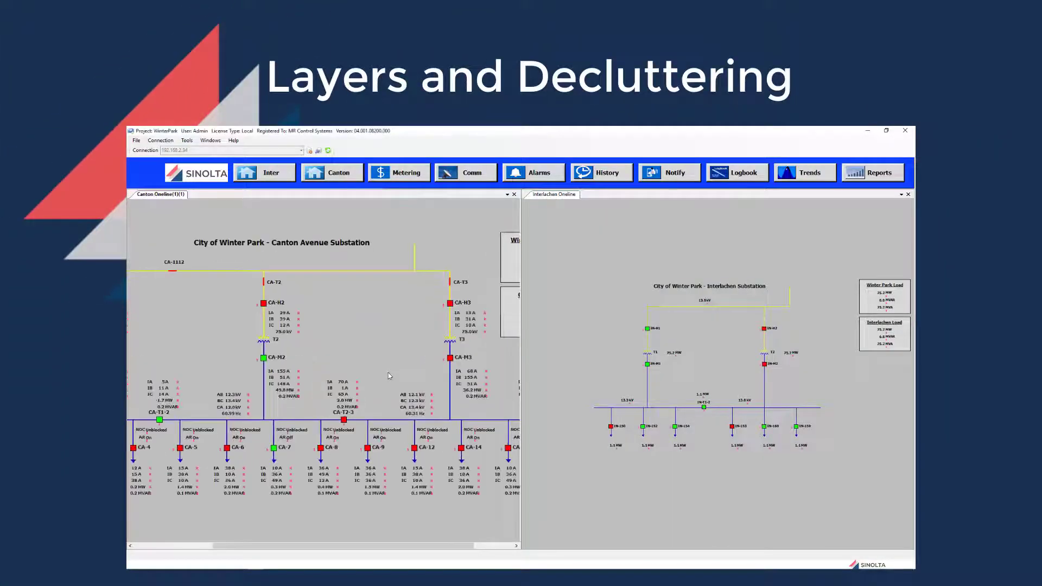
{"action": "scroll", "coordinate": [598, 377], "scroll_direction": "up", "scroll_amount": 3}
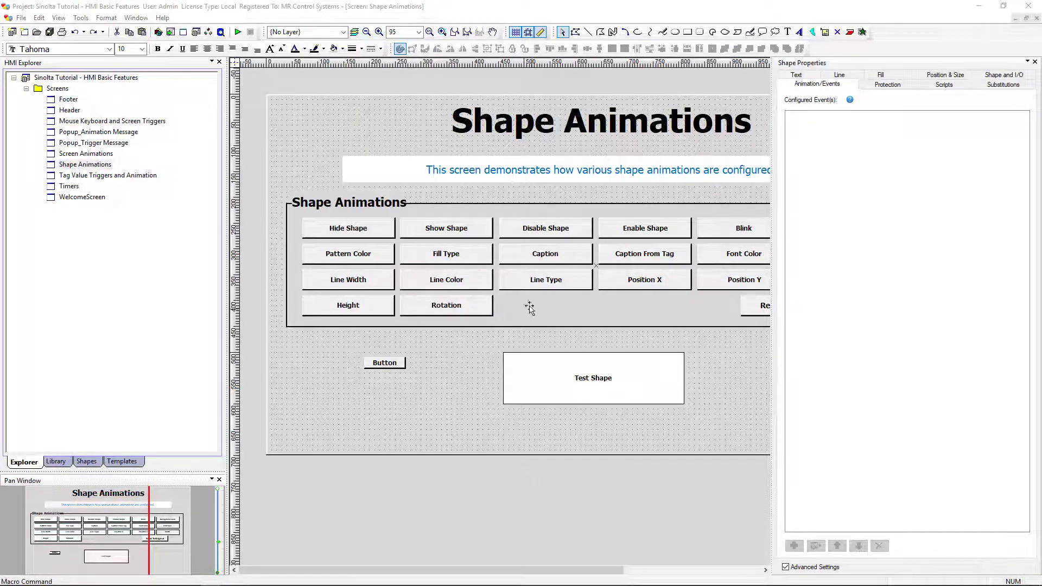
Examine the trigger and task settings of the Hide Shape button's configured event without changing them.
{"action": "left_click", "coordinate": [378, 234]}
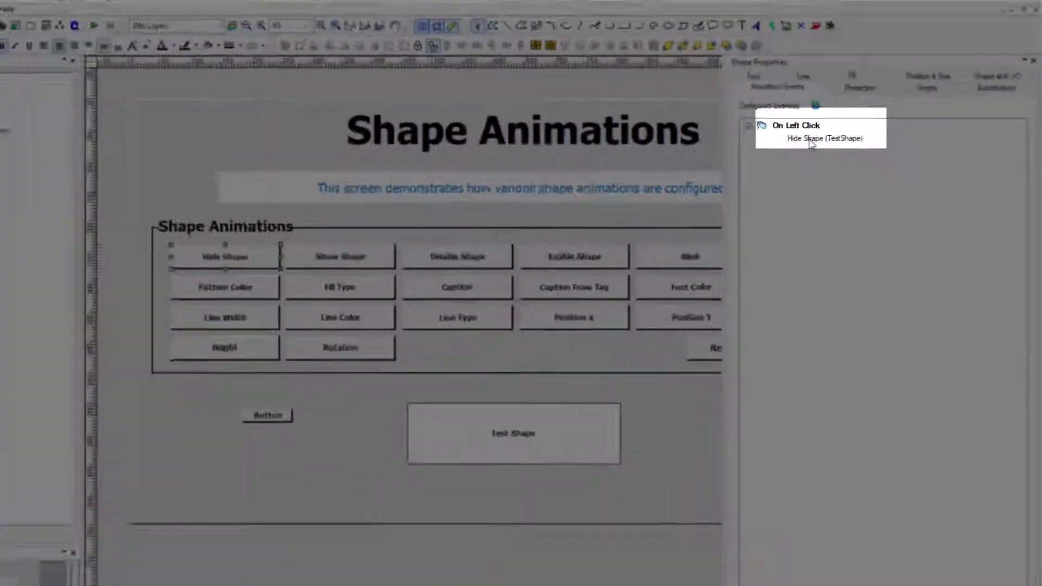
{"action": "left_click", "coordinate": [522, 228]}
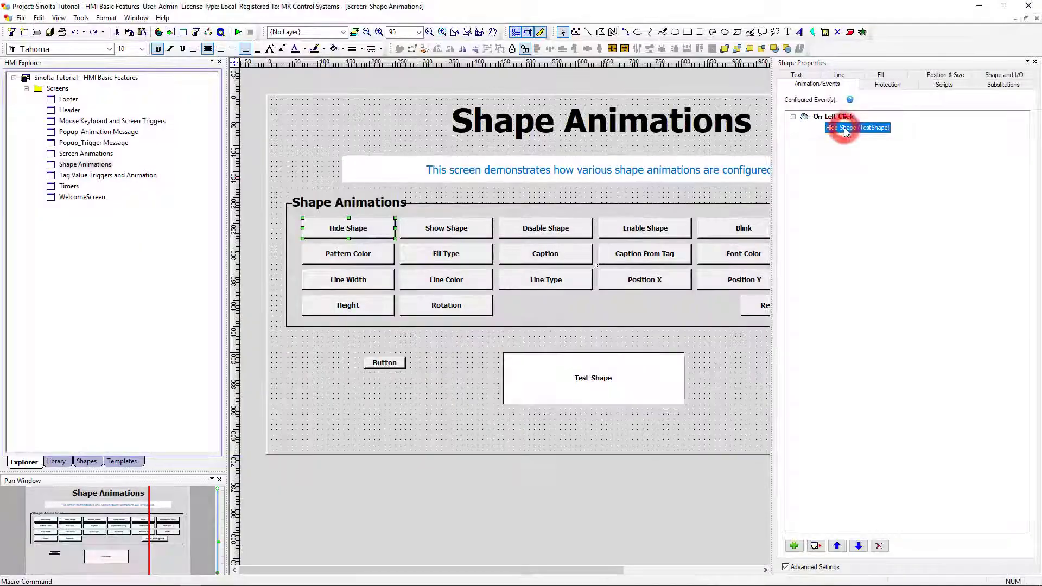
{"action": "double_click", "coordinate": [844, 130]}
{"action": "left_click_drag", "start_coordinate": [610, 157], "coordinate": [923, 179]}
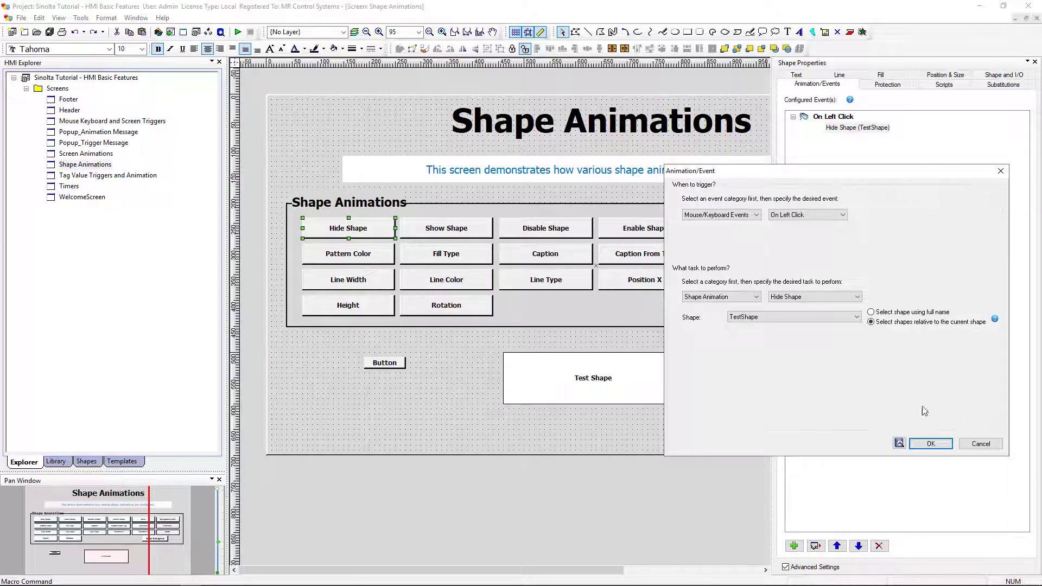
{"action": "left_click", "coordinate": [981, 443]}
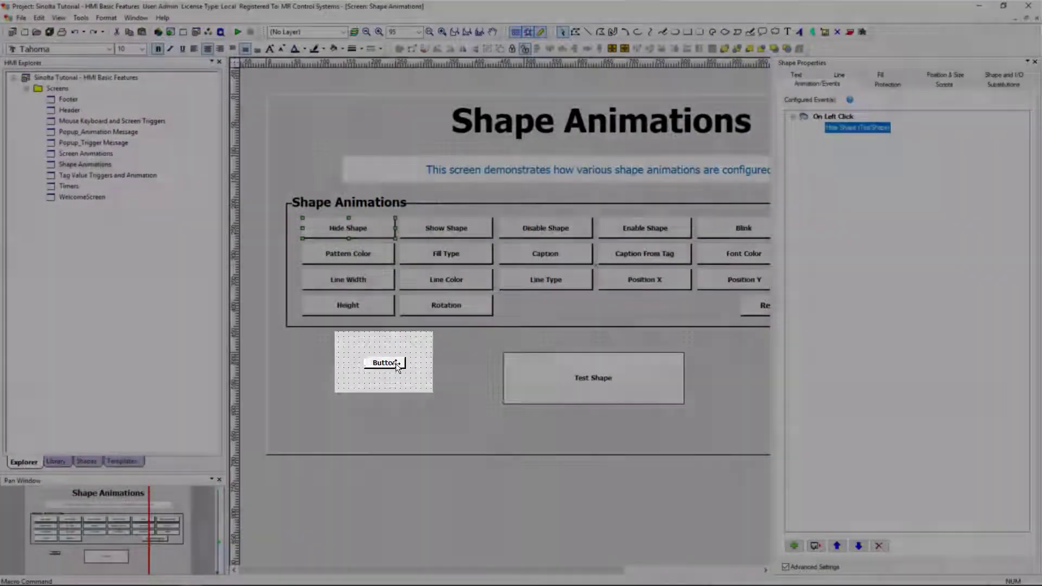
Add an event to the custom Button below the group, triggered by the Mouse/Keyboard event On Left Click.
{"action": "left_click", "coordinate": [394, 363]}
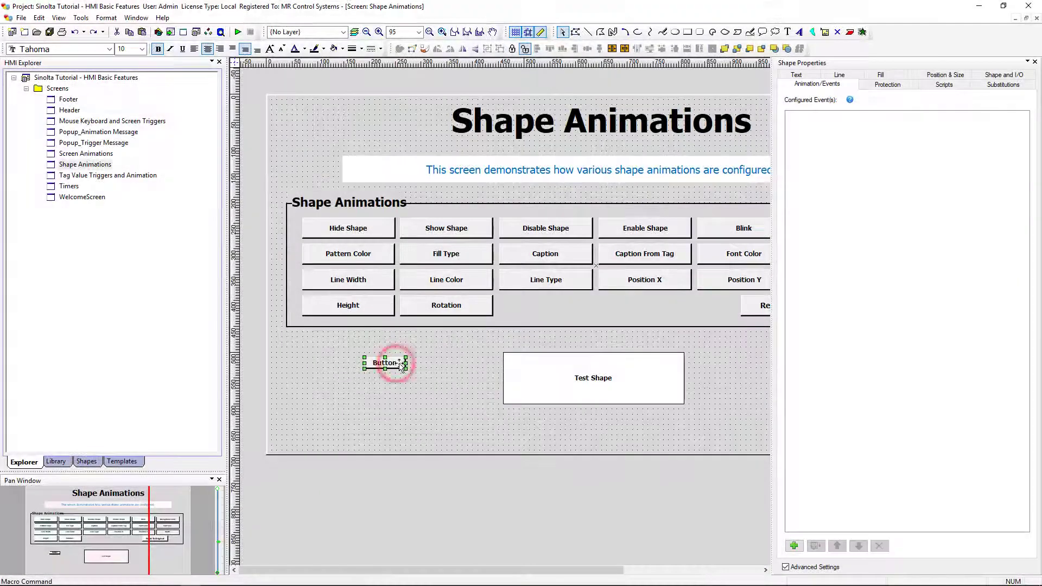
{"action": "left_click", "coordinate": [794, 546]}
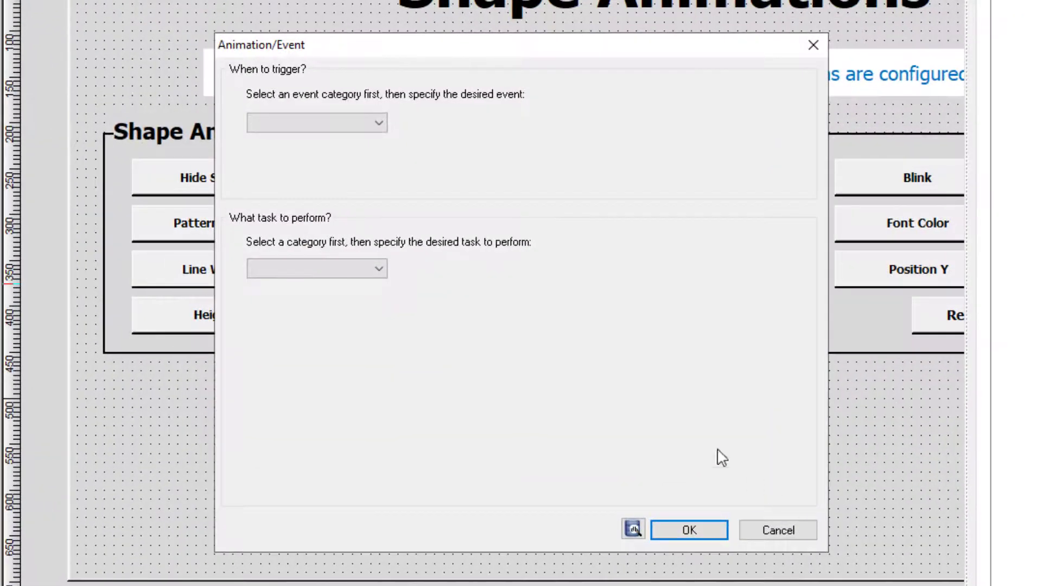
{"action": "left_click", "coordinate": [379, 123]}
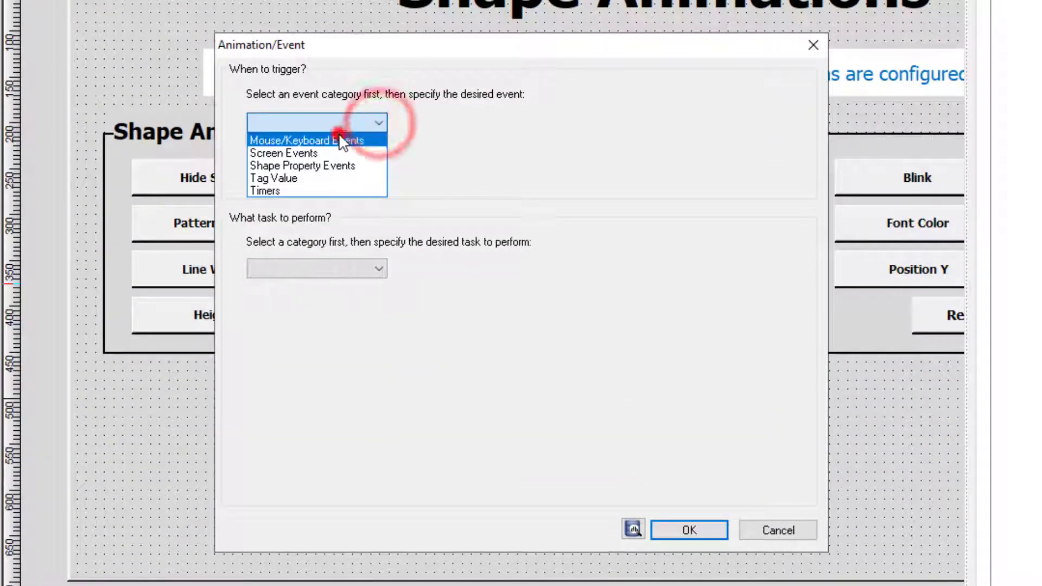
{"action": "left_click", "coordinate": [339, 139]}
{"action": "left_click", "coordinate": [466, 123]}
{"action": "left_click", "coordinate": [450, 166]}
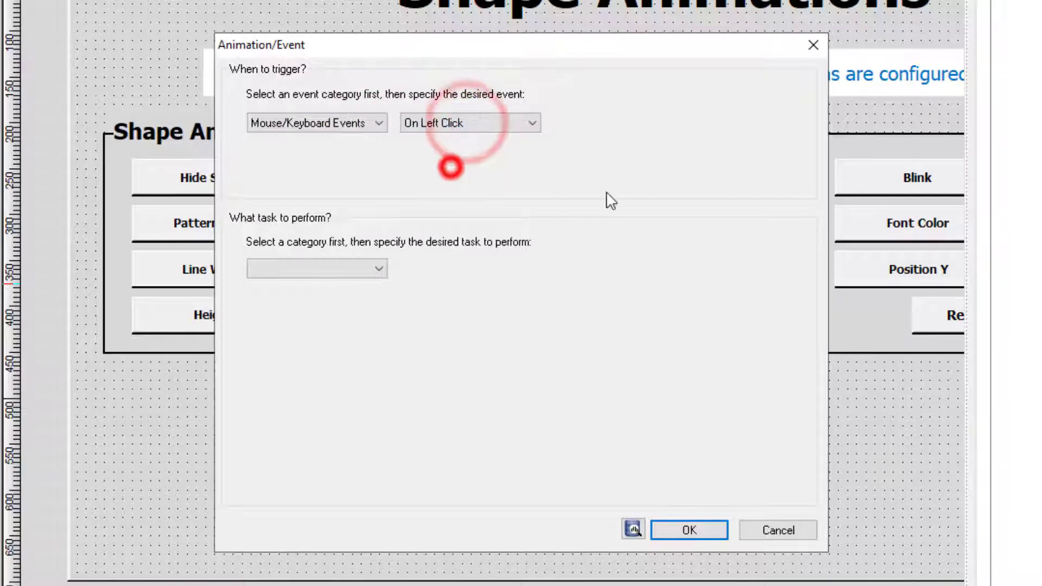
Make the event's task the Background Color shape animation on TestShape with red, and accept the event.
{"action": "left_click", "coordinate": [372, 269]}
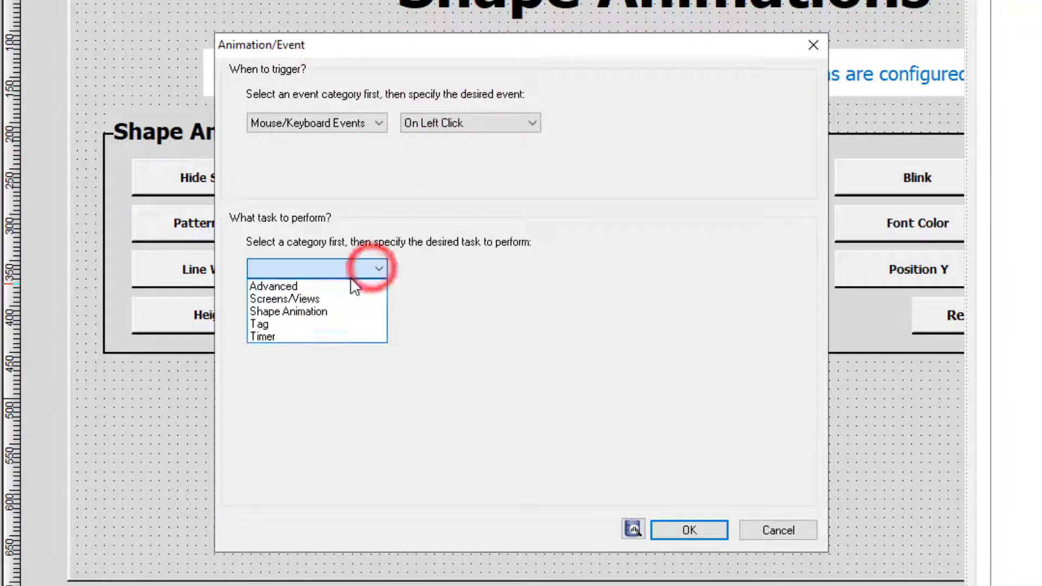
{"action": "left_click", "coordinate": [326, 312]}
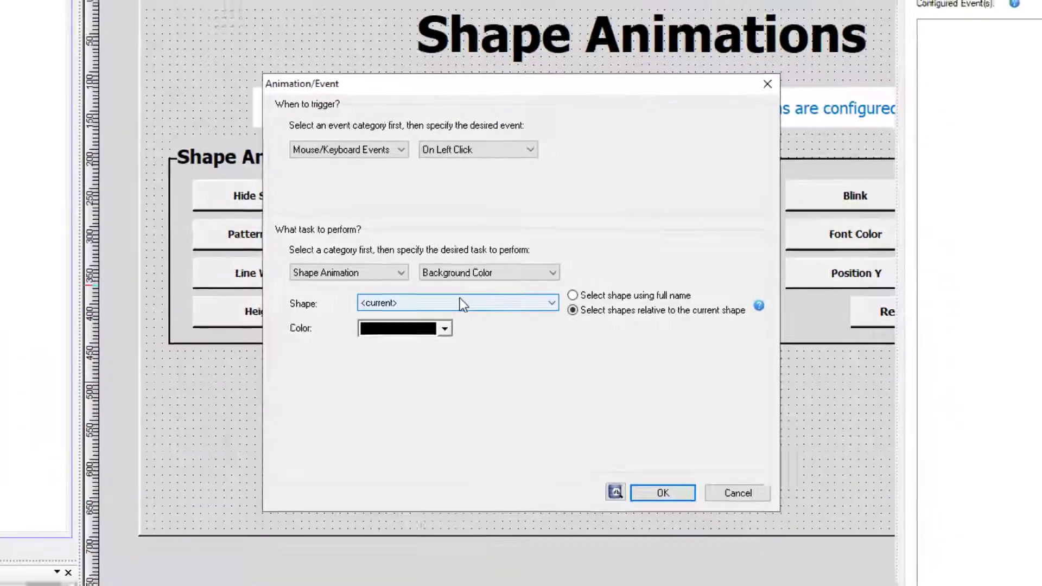
{"action": "left_click", "coordinate": [446, 305]}
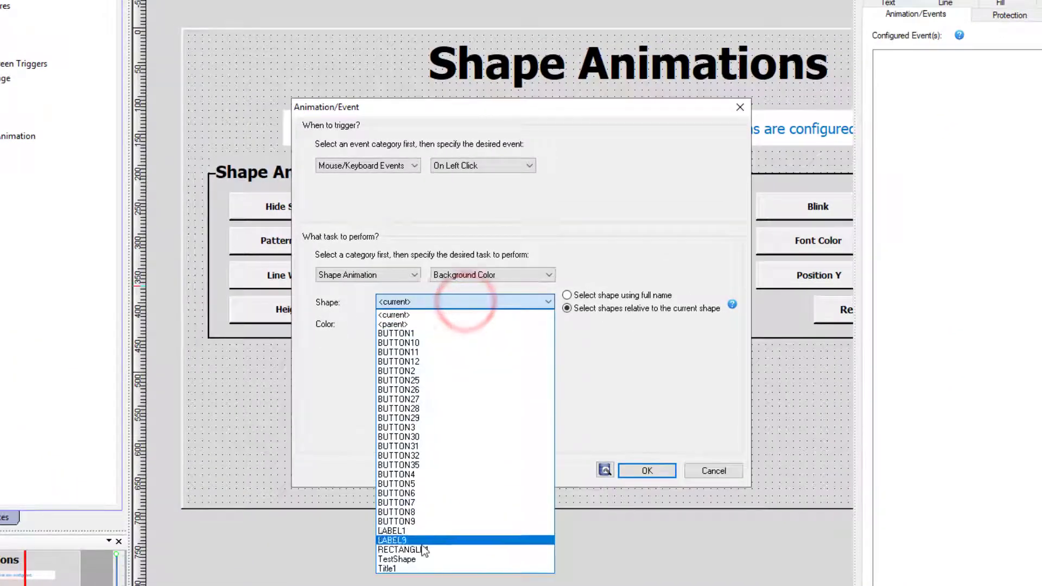
{"action": "left_click", "coordinate": [419, 559]}
{"action": "left_click", "coordinate": [452, 325]}
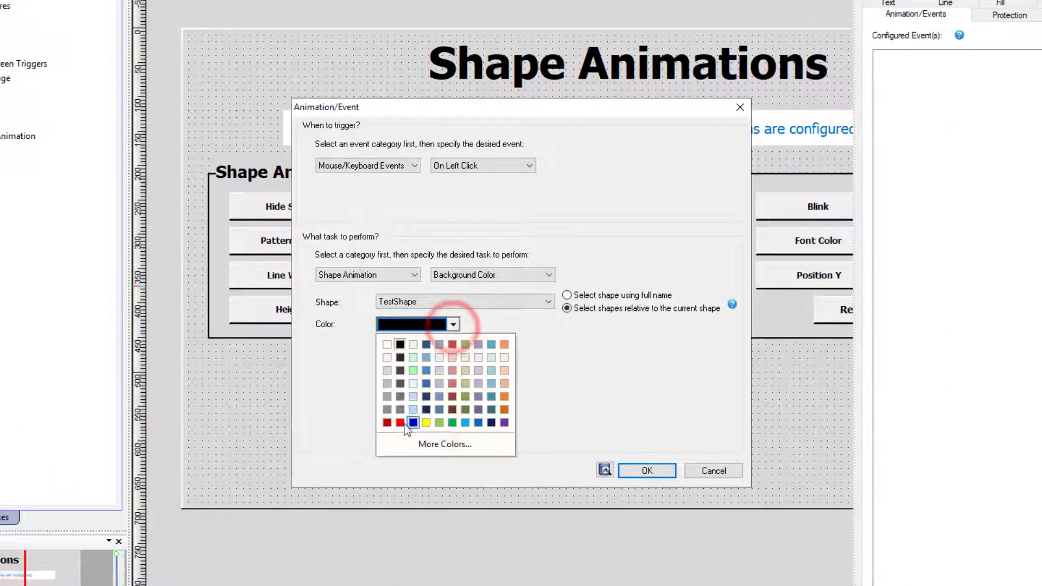
{"action": "left_click", "coordinate": [400, 422]}
{"action": "left_click", "coordinate": [646, 470]}
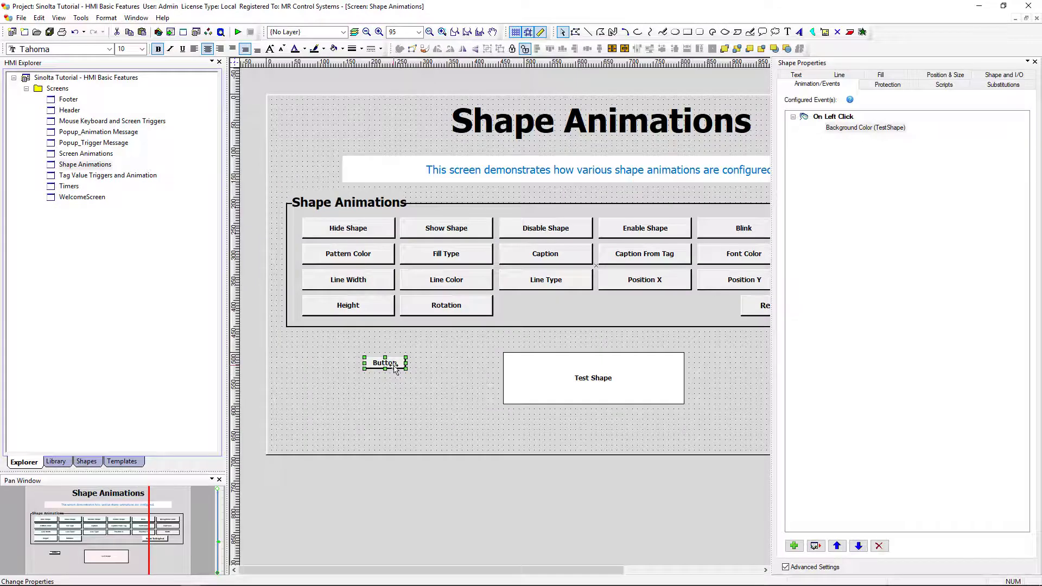
Add a second event to the custom Button, triggered by the Mouse/Keyboard event On Right Click.
{"action": "left_click", "coordinate": [795, 544]}
{"action": "left_click", "coordinate": [489, 197]}
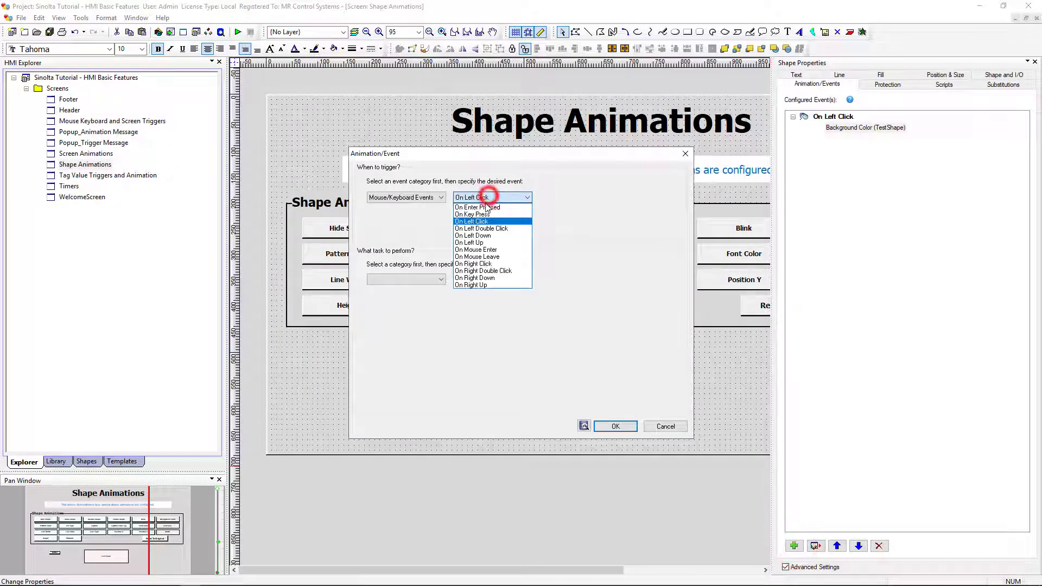
{"action": "left_click", "coordinate": [477, 264]}
Assign the second event the Background Color shape animation on TestShape with green, and accept it.
{"action": "left_click", "coordinate": [441, 279]}
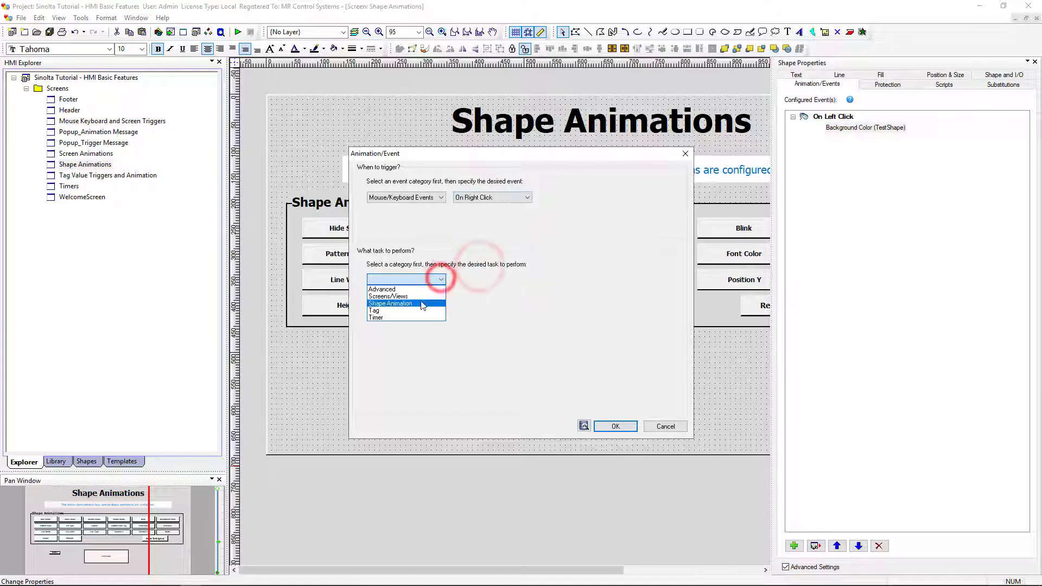
{"action": "left_click", "coordinate": [422, 304]}
{"action": "left_click", "coordinate": [434, 299]}
{"action": "left_click", "coordinate": [448, 489]}
{"action": "left_click", "coordinate": [470, 317]}
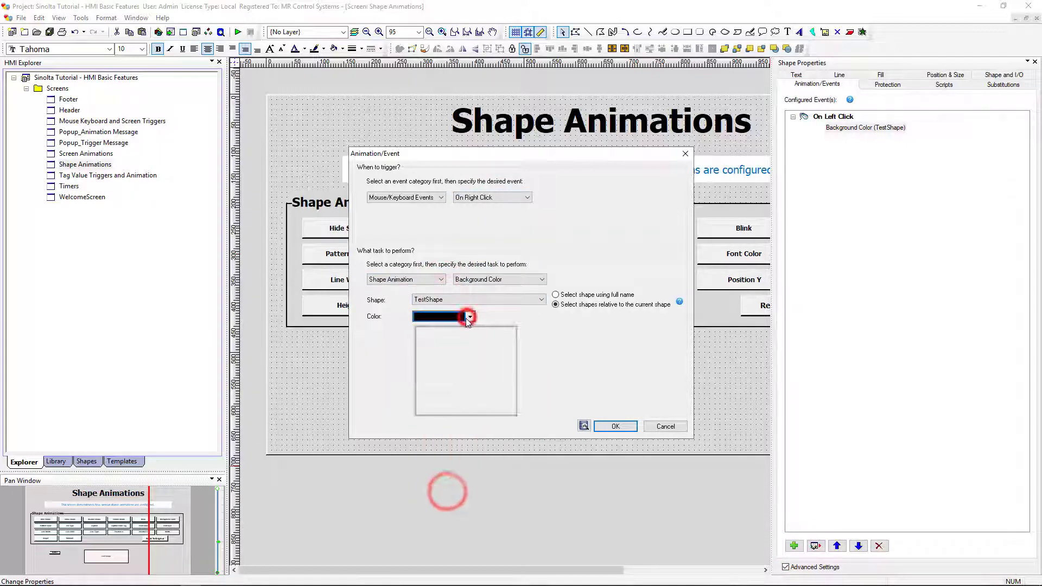
{"action": "left_click", "coordinate": [470, 388]}
{"action": "left_click", "coordinate": [616, 426]}
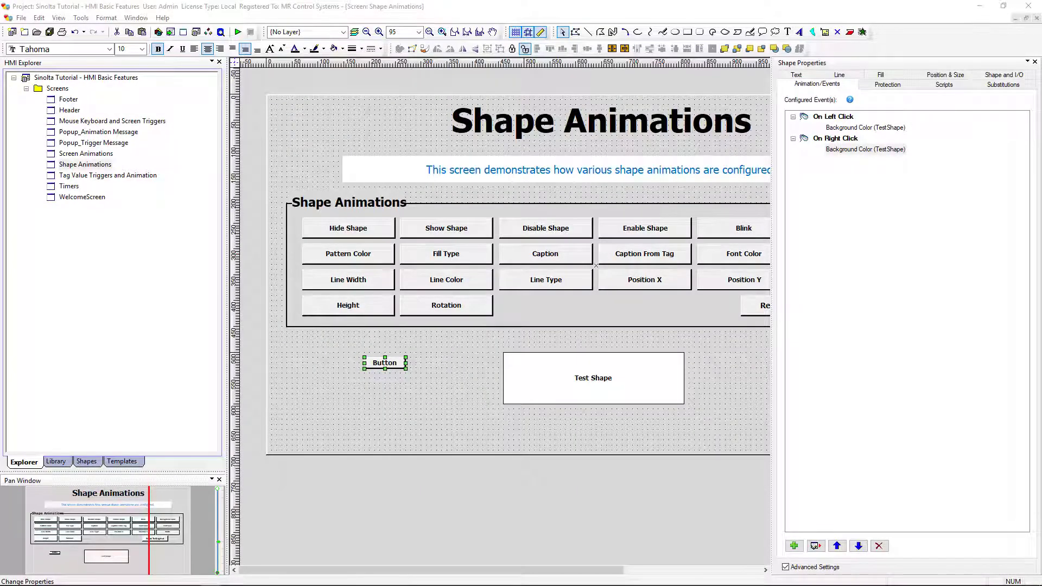
Run the Shape Animations screen, saving the project first.
{"action": "left_click", "coordinate": [748, 351]}
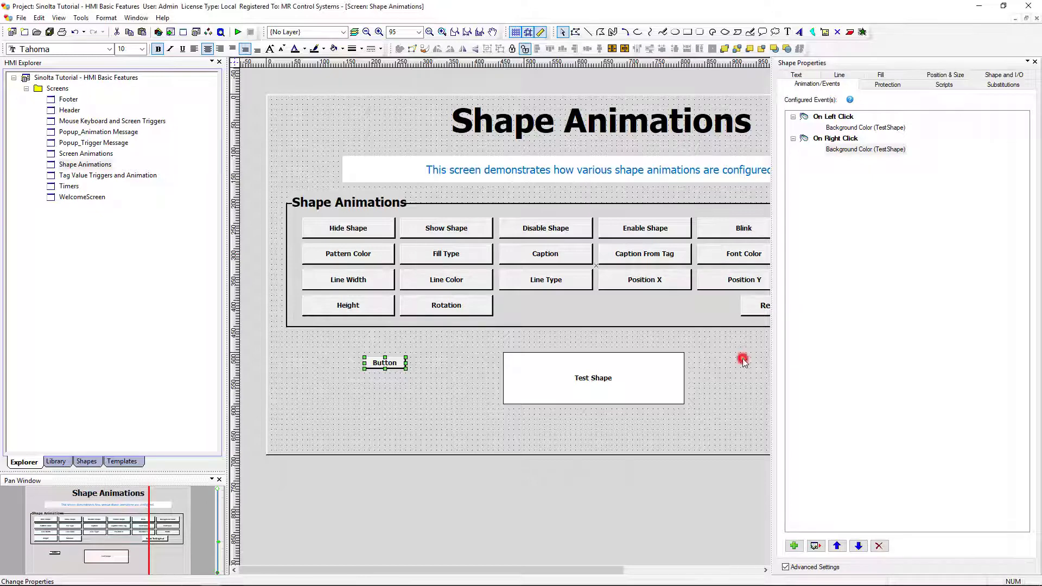
{"action": "key", "text": "F5"}
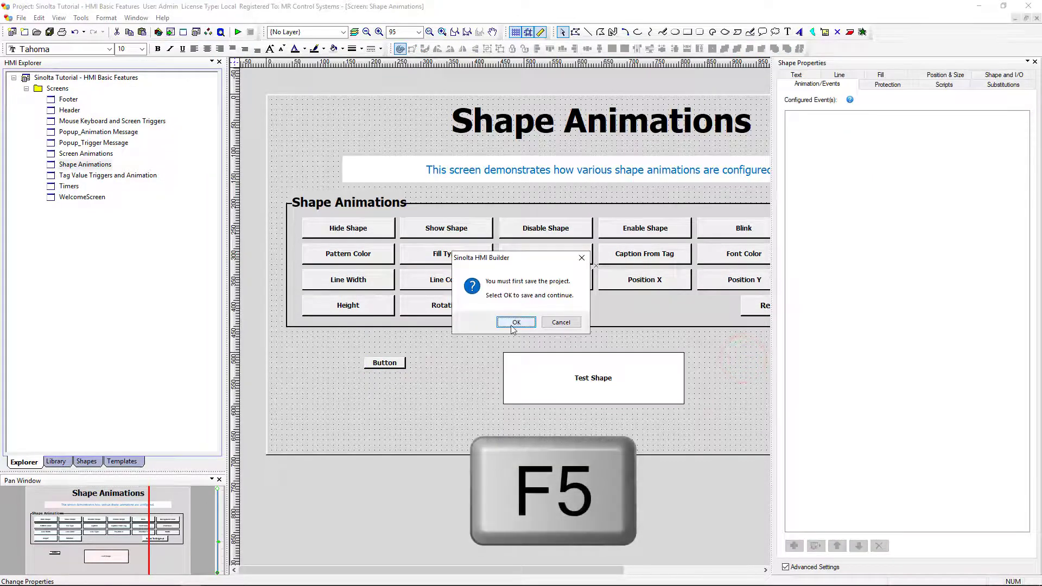
{"action": "left_click", "coordinate": [510, 326]}
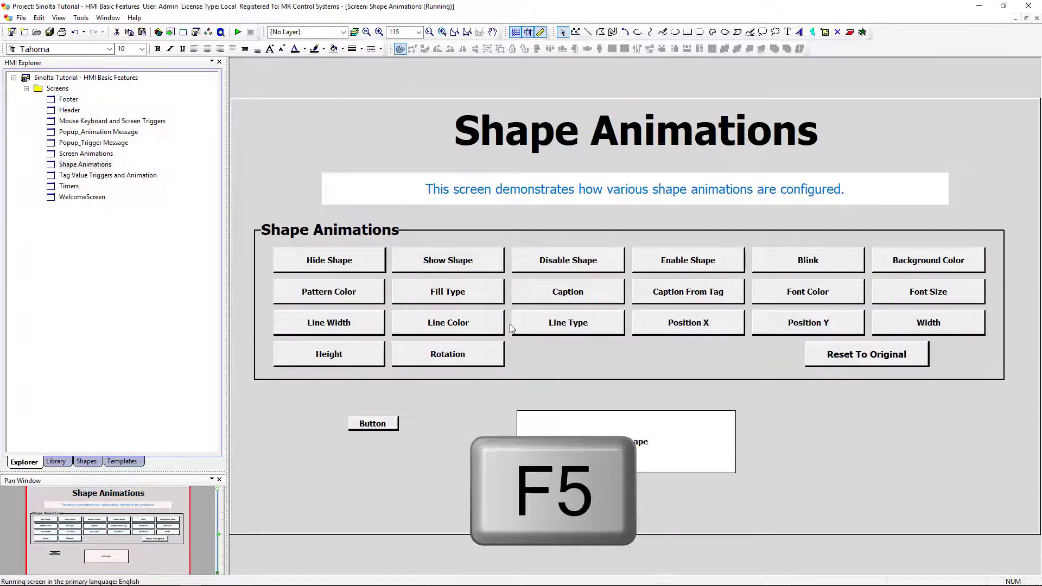
Test the Hide Shape, Show Shape, Fill Type and Pattern Color buttons on the running screen.
{"action": "left_click", "coordinate": [376, 266]}
{"action": "left_click", "coordinate": [485, 265]}
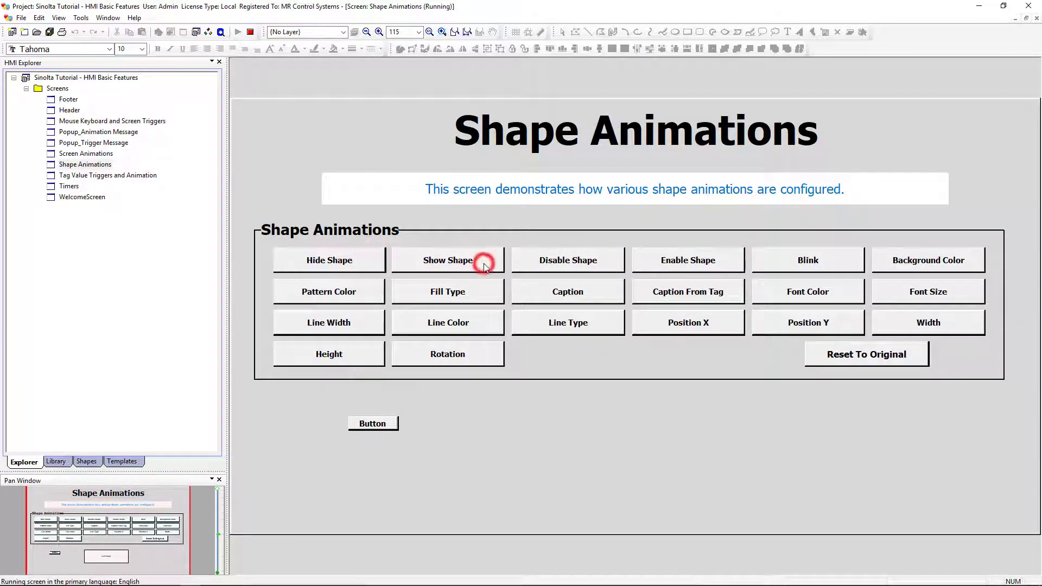
{"action": "left_click", "coordinate": [470, 296]}
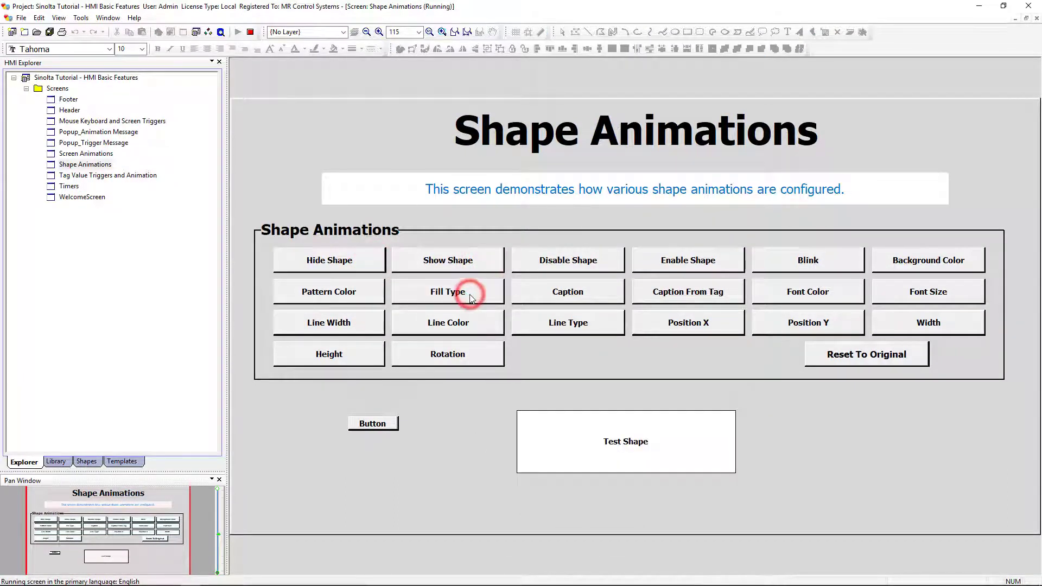
{"action": "left_click", "coordinate": [357, 298]}
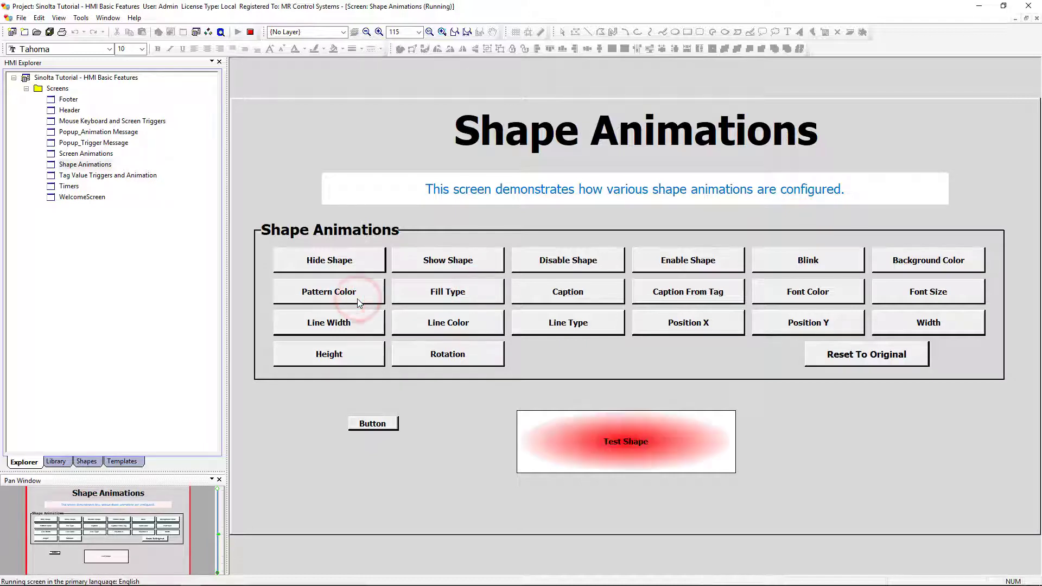
Test the custom Button's On Left Click and On Right Click events, and stop the running screen.
{"action": "left_click", "coordinate": [390, 425]}
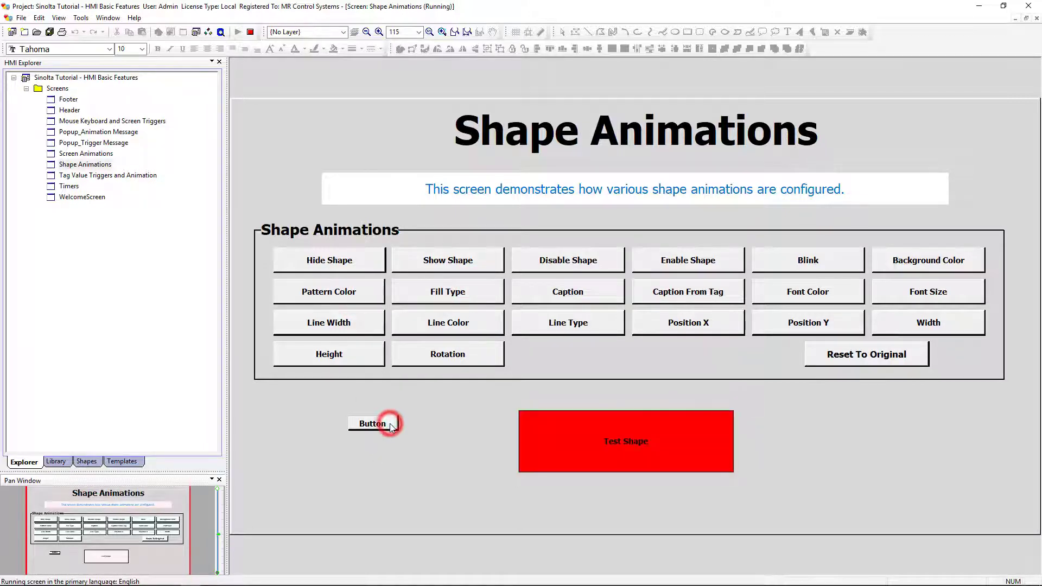
{"action": "left_click", "coordinate": [390, 424]}
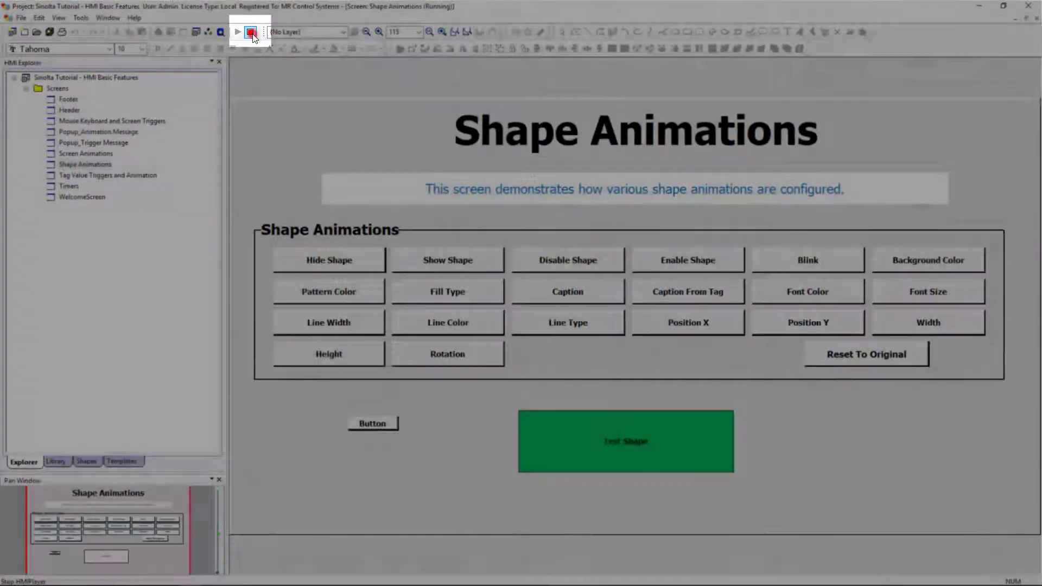
{"action": "left_click", "coordinate": [250, 33]}
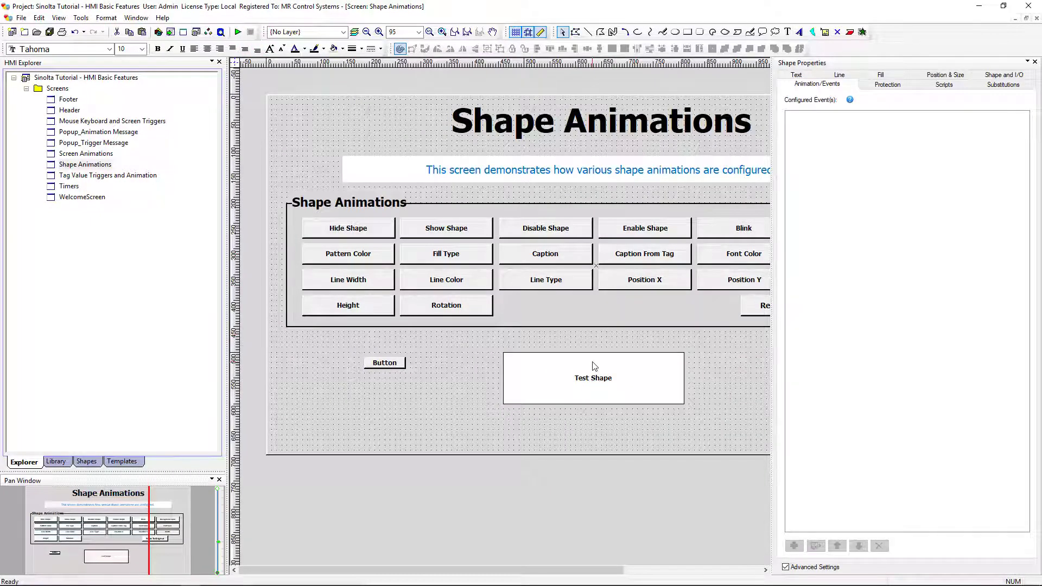
Save the HMI project and publish it to the local server.
{"action": "left_click", "coordinate": [50, 32]}
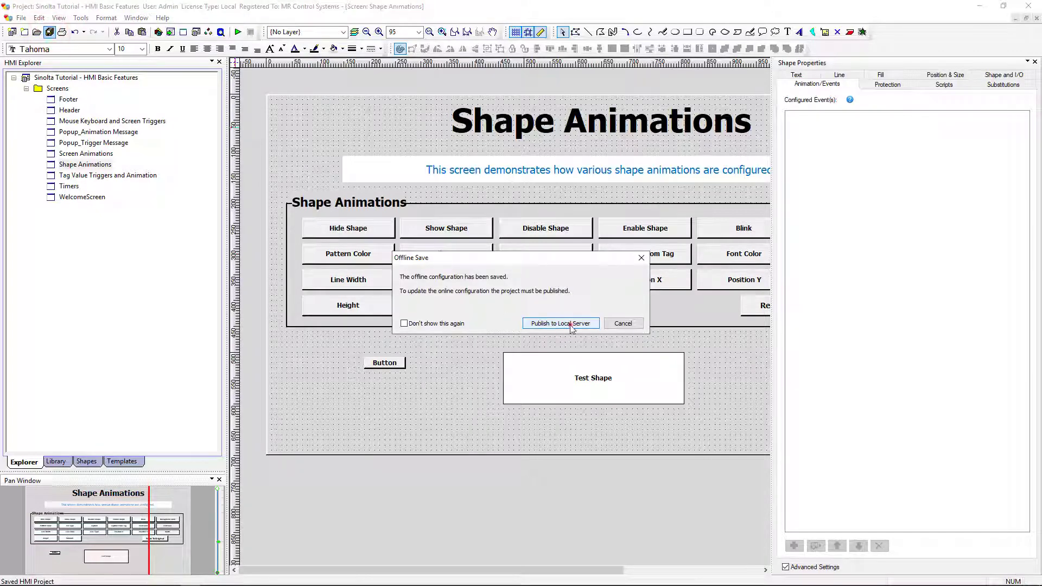
{"action": "left_click", "coordinate": [571, 325]}
{"action": "left_click", "coordinate": [577, 323]}
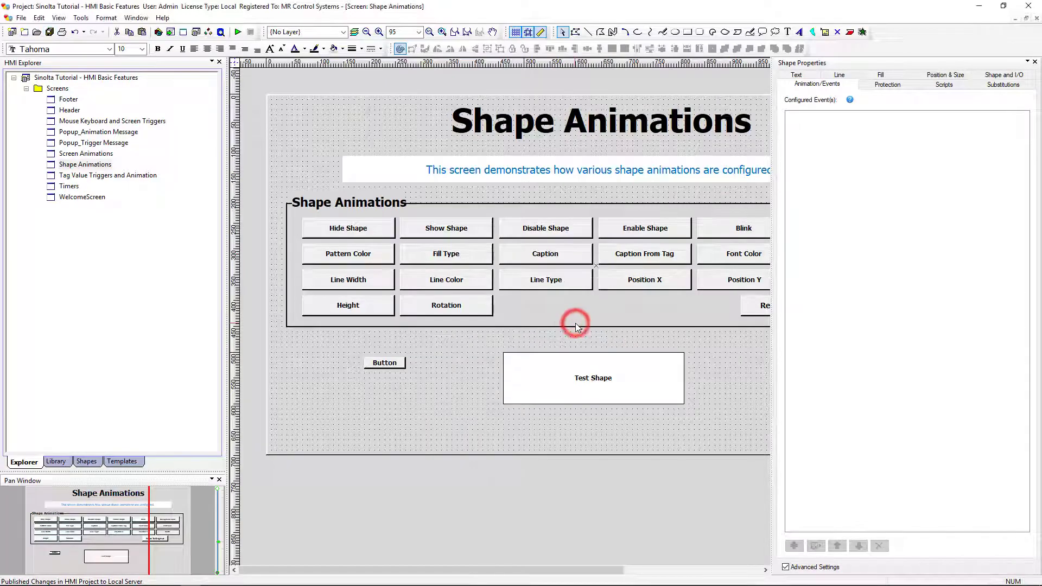
Switch to the Real-time Viewer, log in to localhost and open the running Sinolta Tutorial - HMI Basic Features project.
{"action": "left_click", "coordinate": [152, 578]}
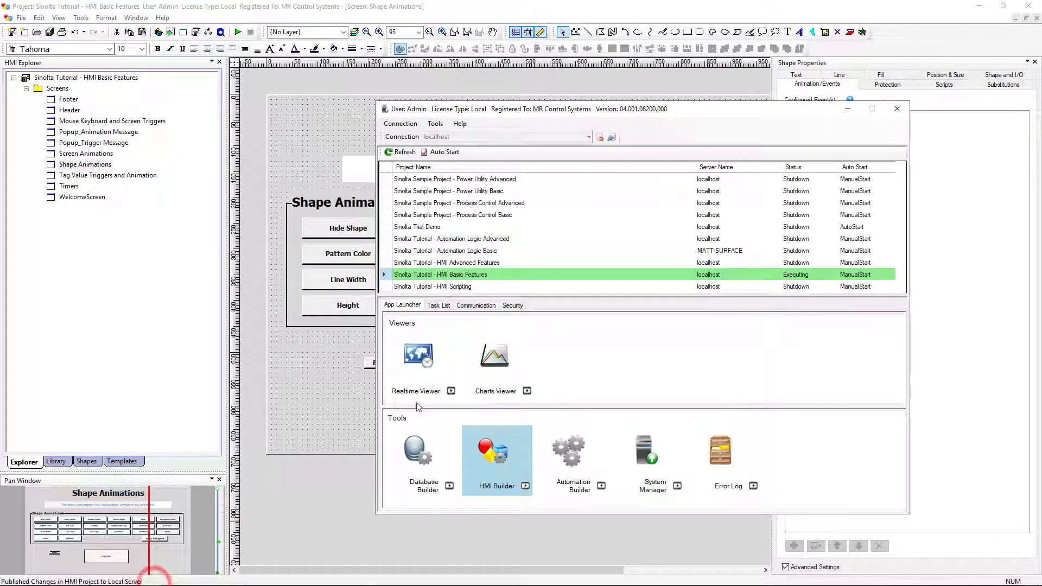
{"action": "left_click", "coordinate": [420, 361]}
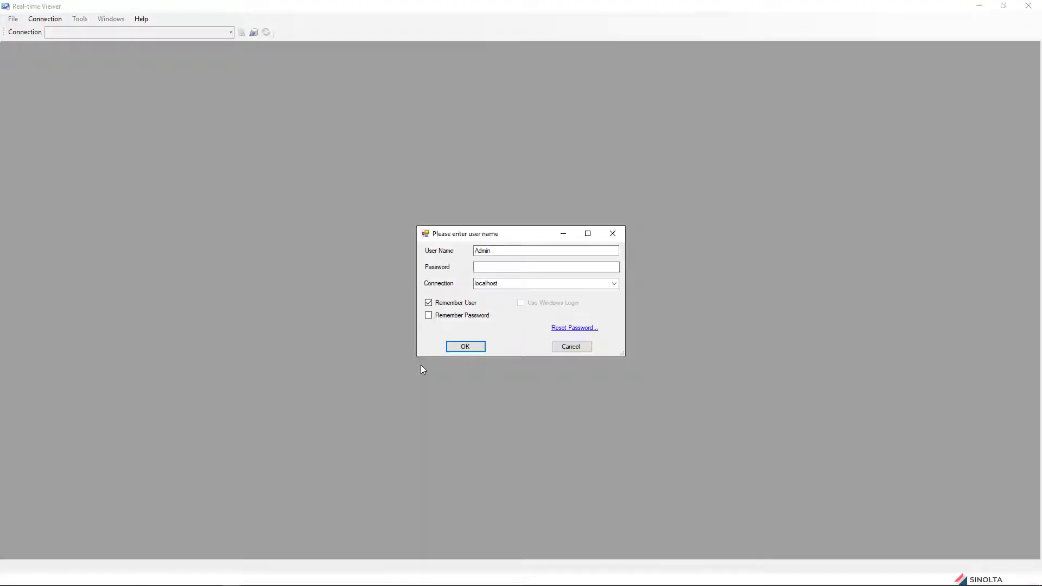
{"action": "left_click", "coordinate": [463, 347]}
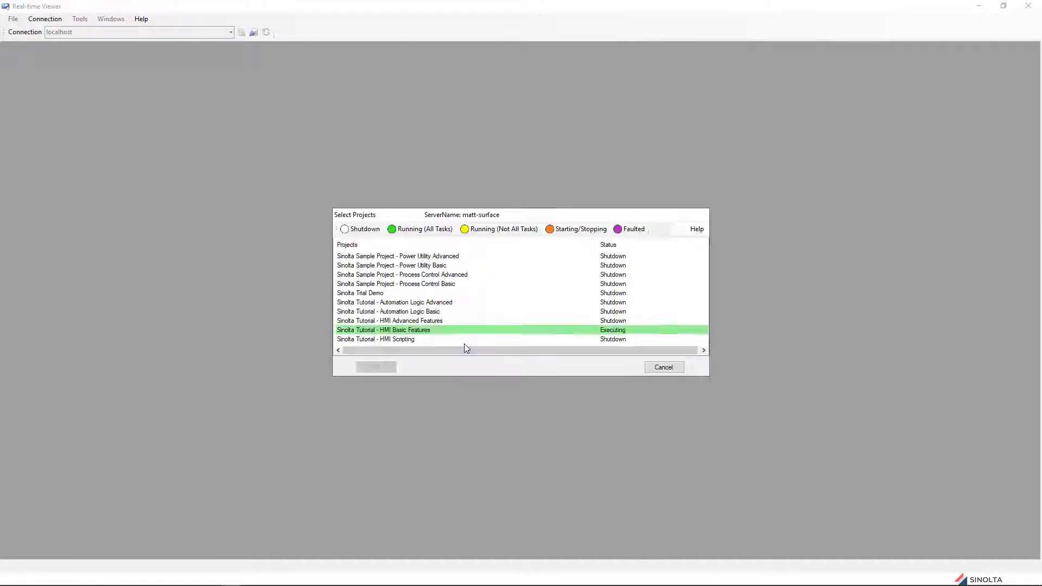
{"action": "left_click", "coordinate": [429, 331]}
{"action": "left_click", "coordinate": [380, 366]}
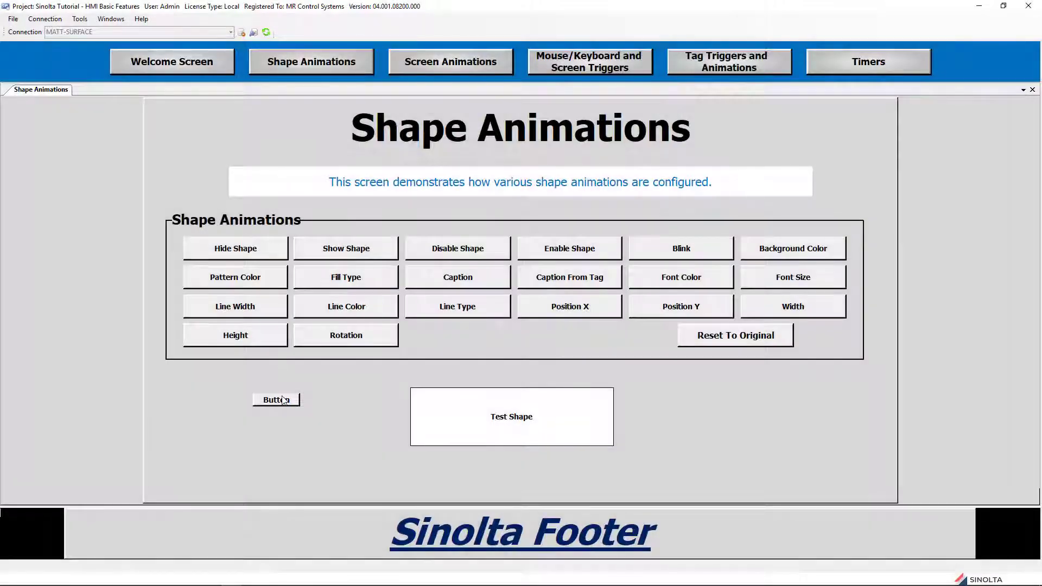
Test the custom Button's left-click and right-click events on the published Shape Animations screen, and go to the Screen Animations screen.
{"action": "left_click", "coordinate": [282, 401]}
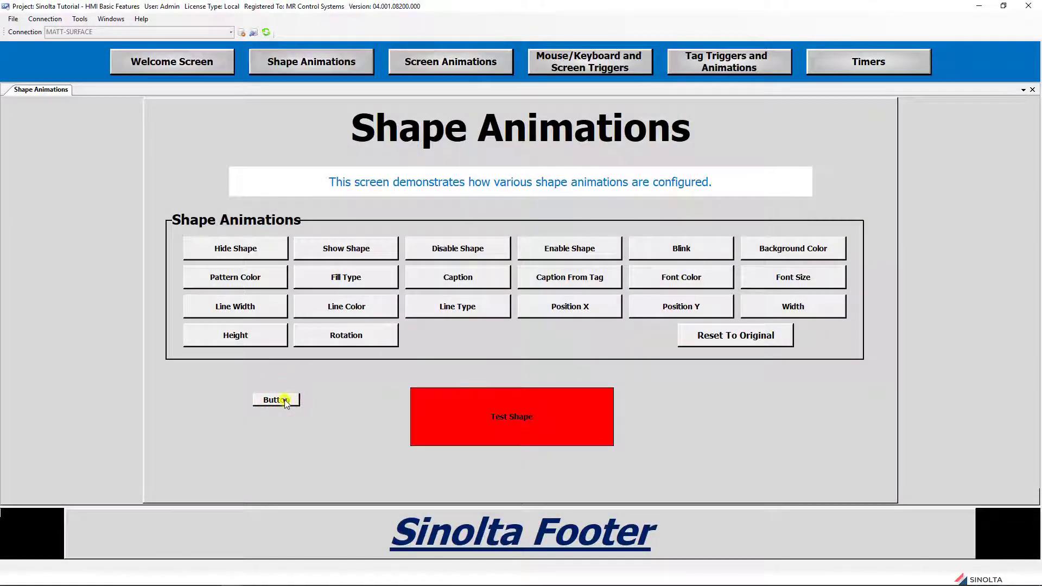
{"action": "left_click", "coordinate": [282, 401]}
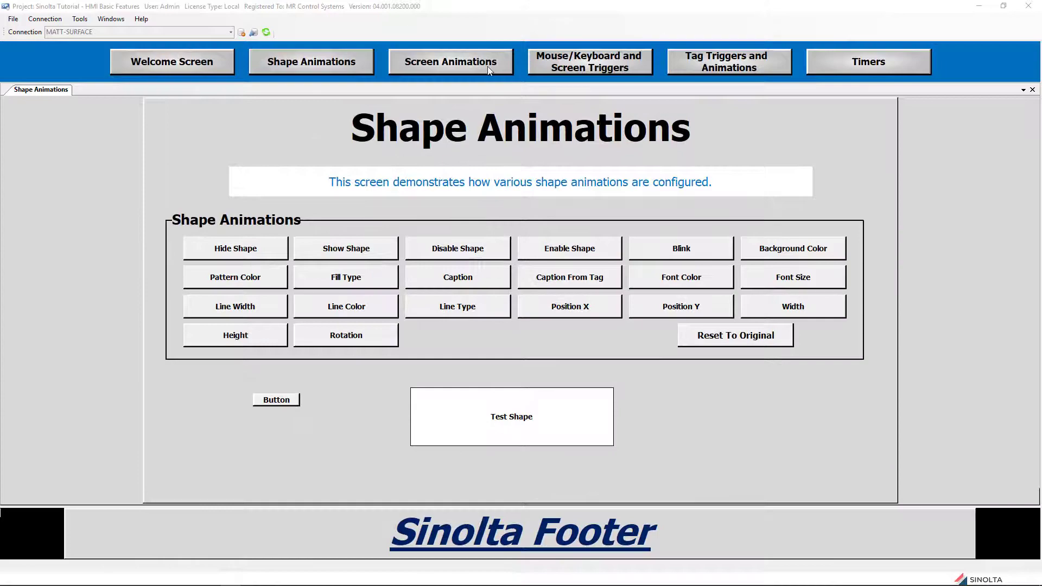
{"action": "left_click", "coordinate": [488, 66]}
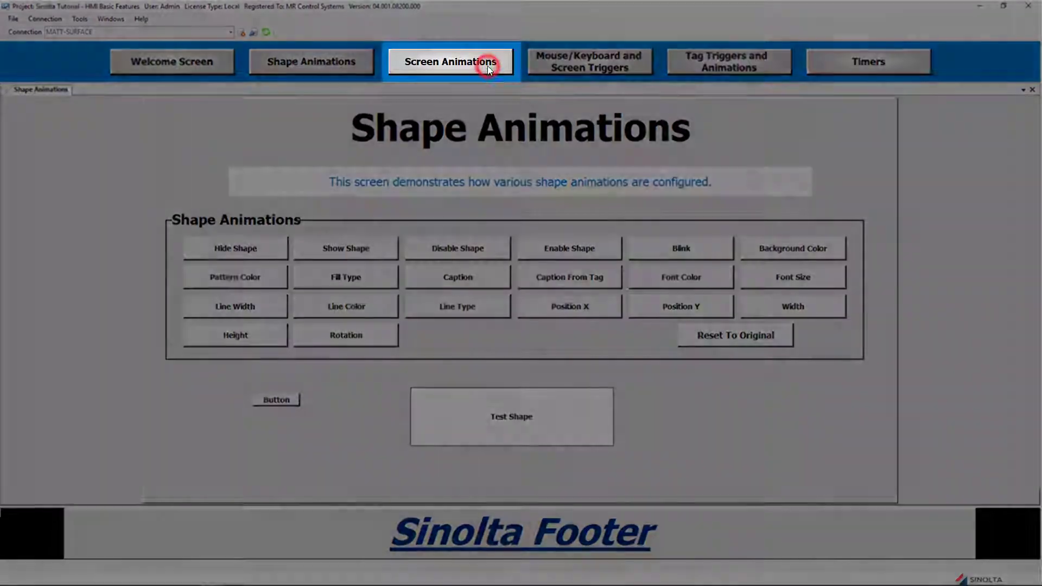